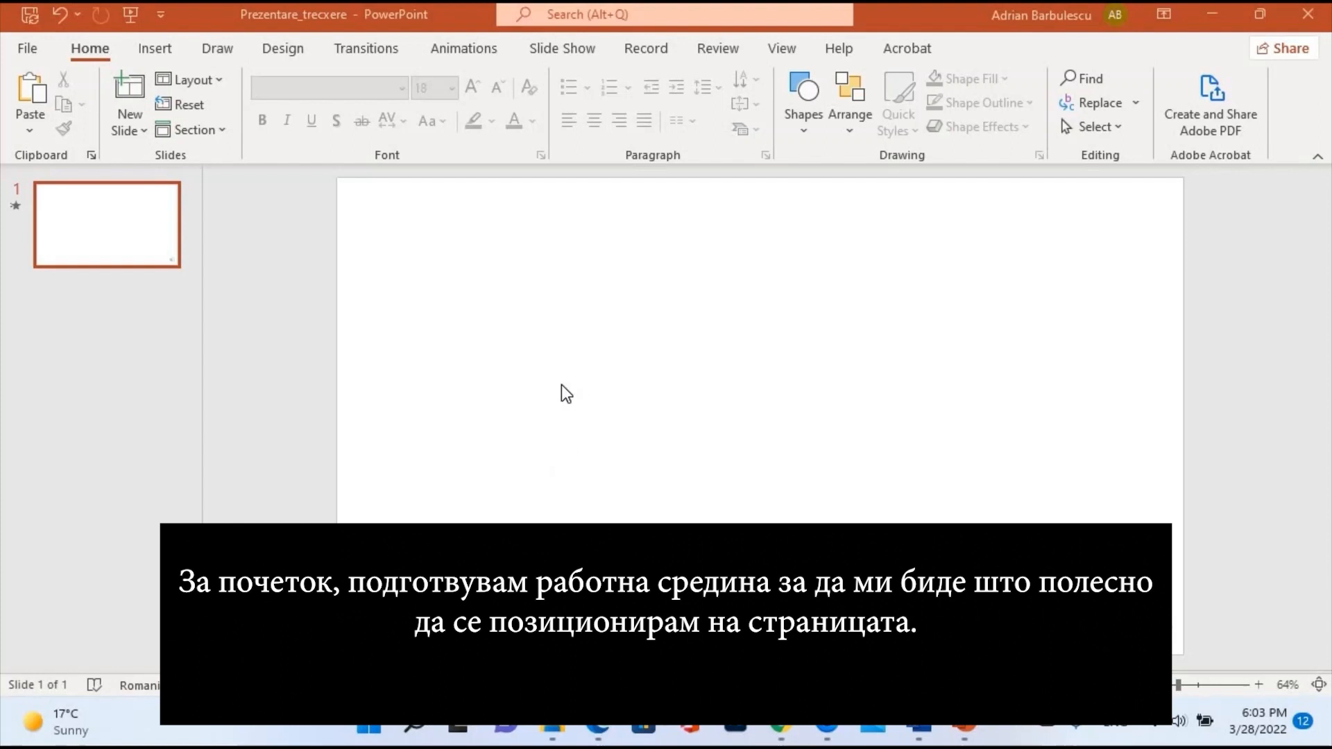
# Show the gridlines and the guides on the slide
pyautogui.click(781, 50)
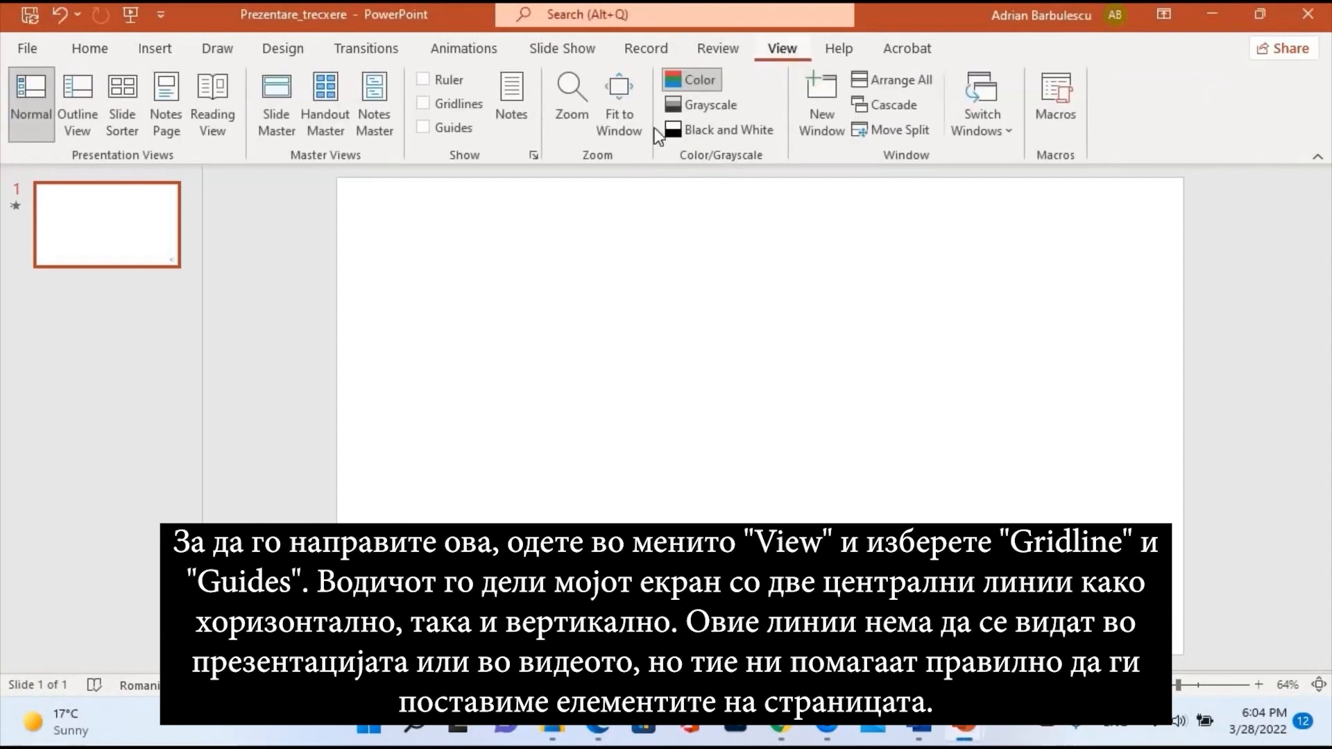
pyautogui.click(422, 127)
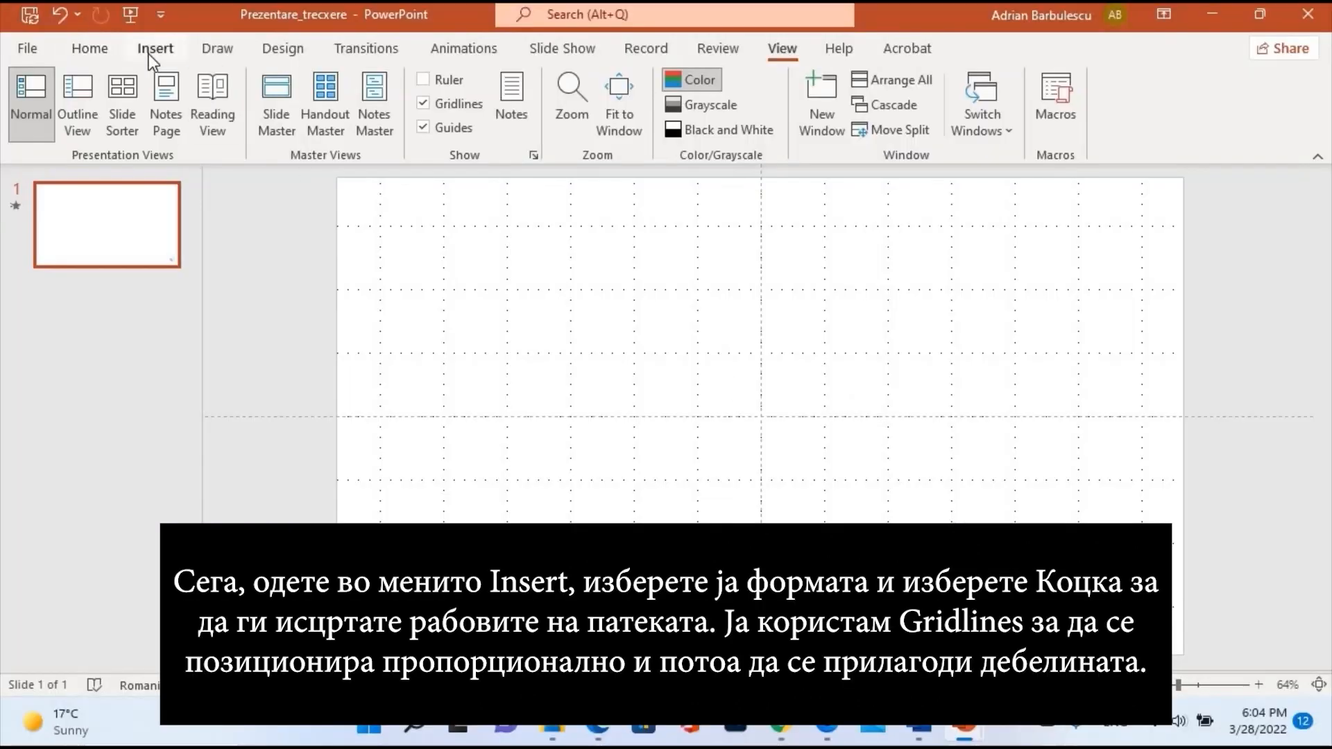
# Draw a cube-shaped bar about 0.48 by 13.33 inches across the full width of the slide's upper part
pyautogui.click(148, 52)
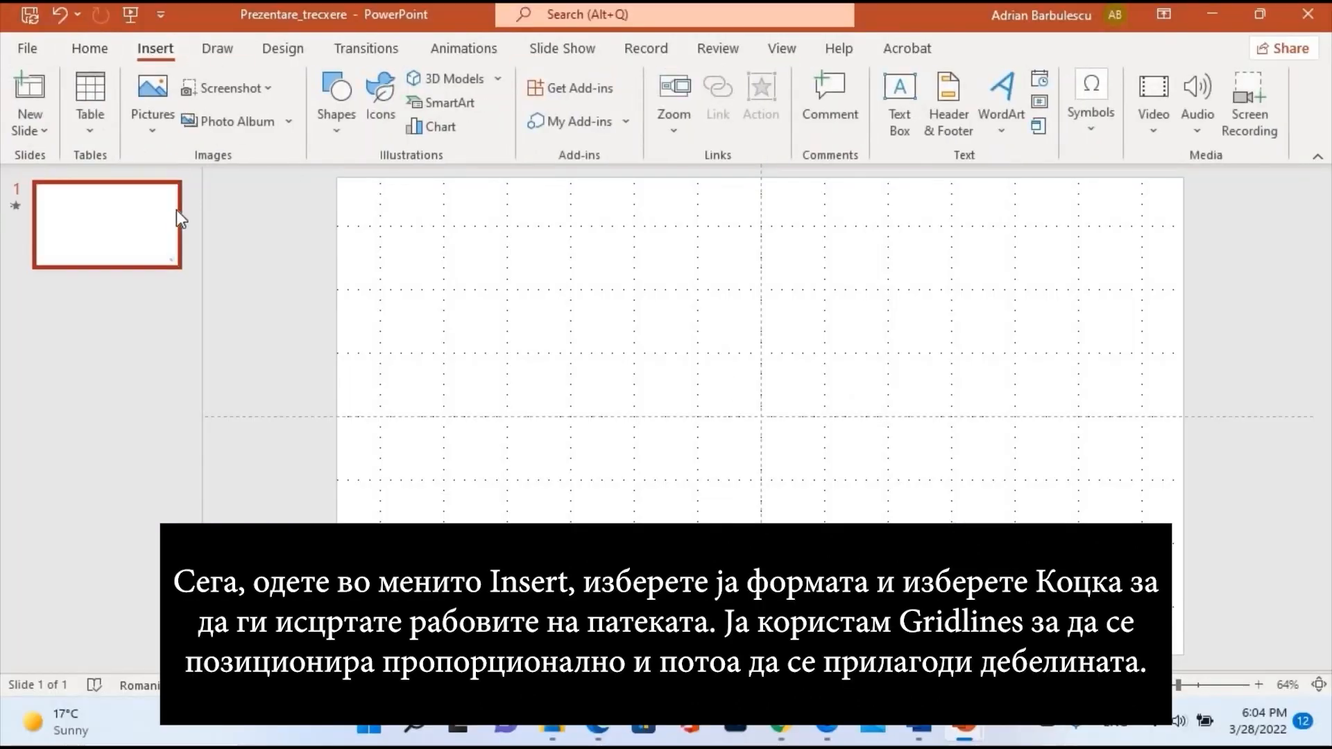
pyautogui.click(334, 118)
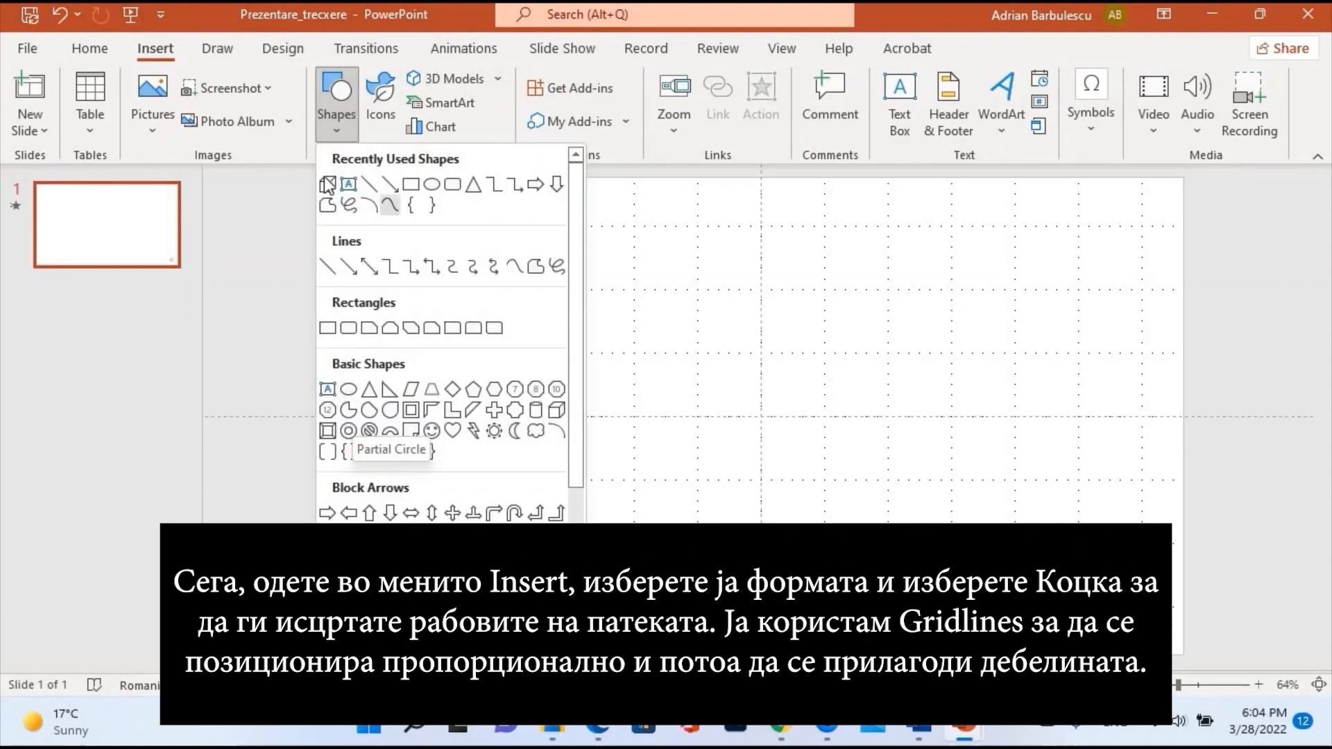
pyautogui.click(328, 184)
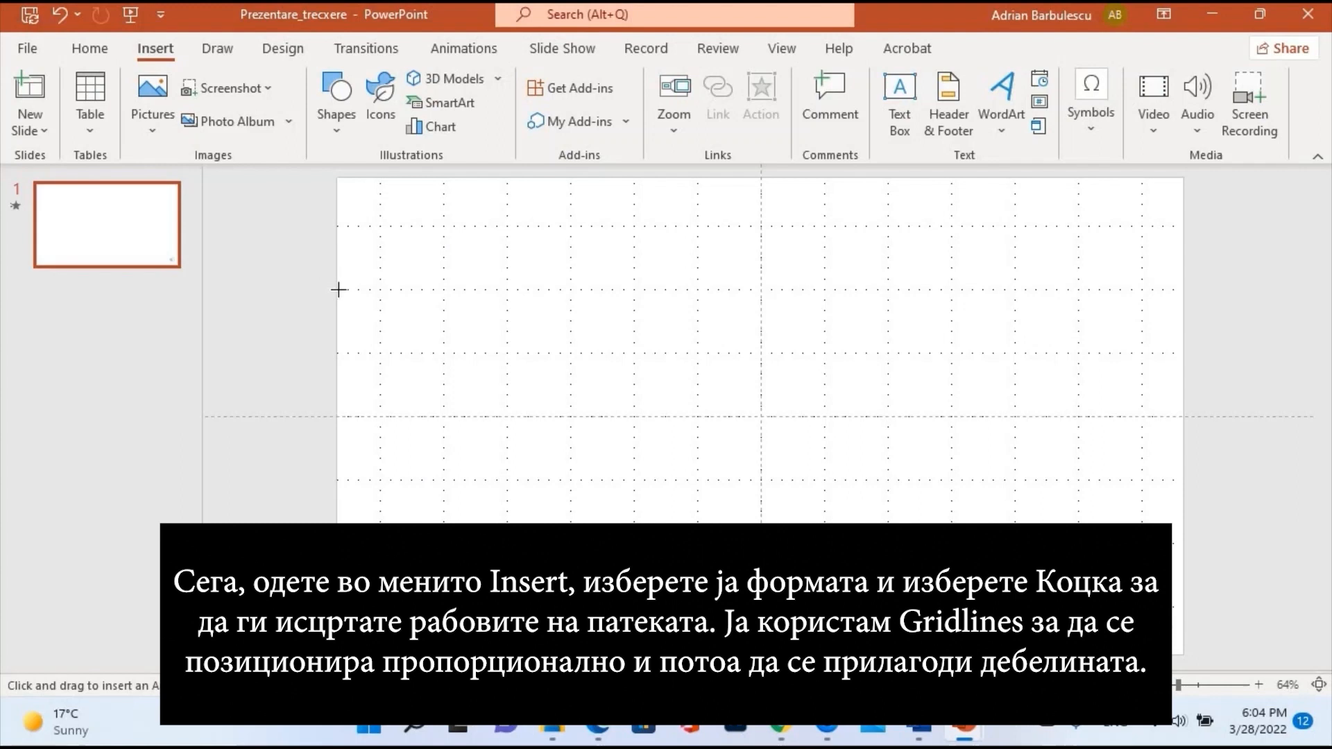
pyautogui.moveTo(338, 289)
pyautogui.mouseDown()
pyautogui.moveTo(1189, 294)
pyautogui.moveTo(1187, 258)
pyautogui.mouseUp()
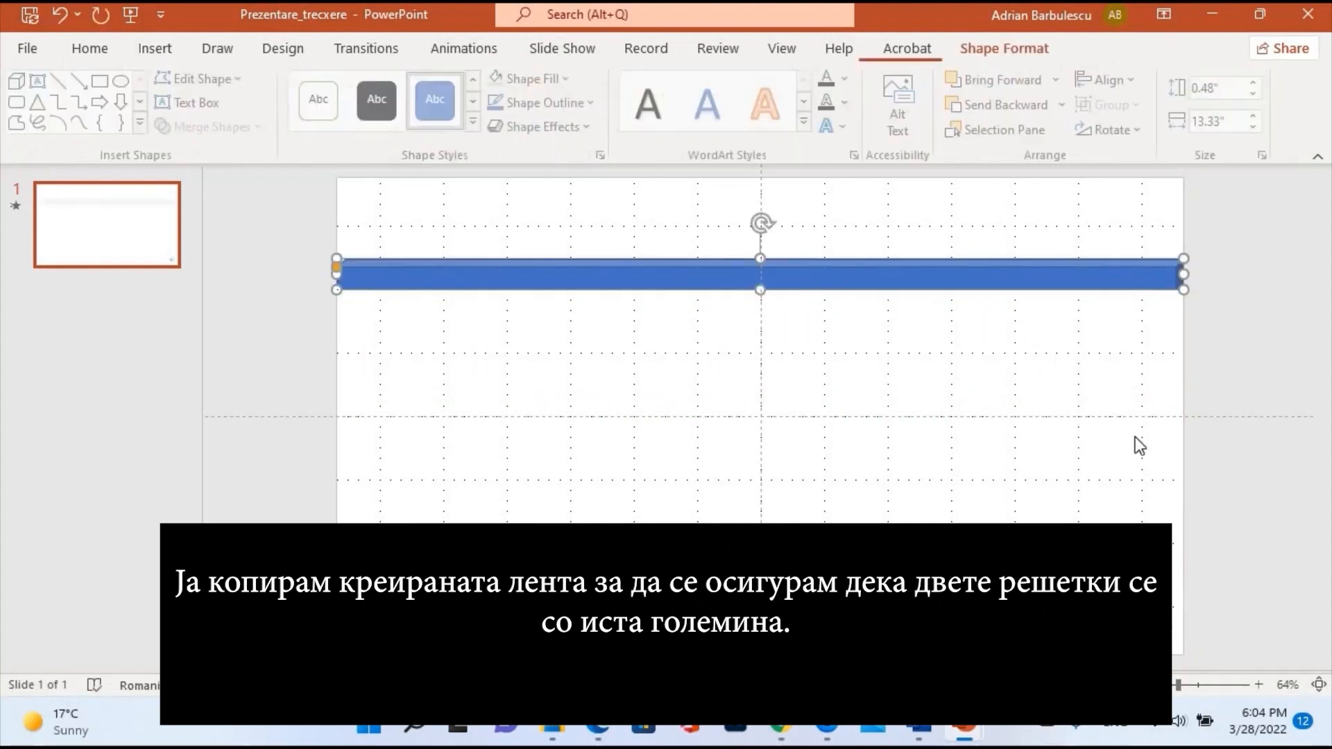
# Copy the blue bar, paste it as a picture, and place it parallel to the original in the slide's lower part
pyautogui.rightClick(602, 279)
pyautogui.click(663, 179)
pyautogui.click(623, 494)
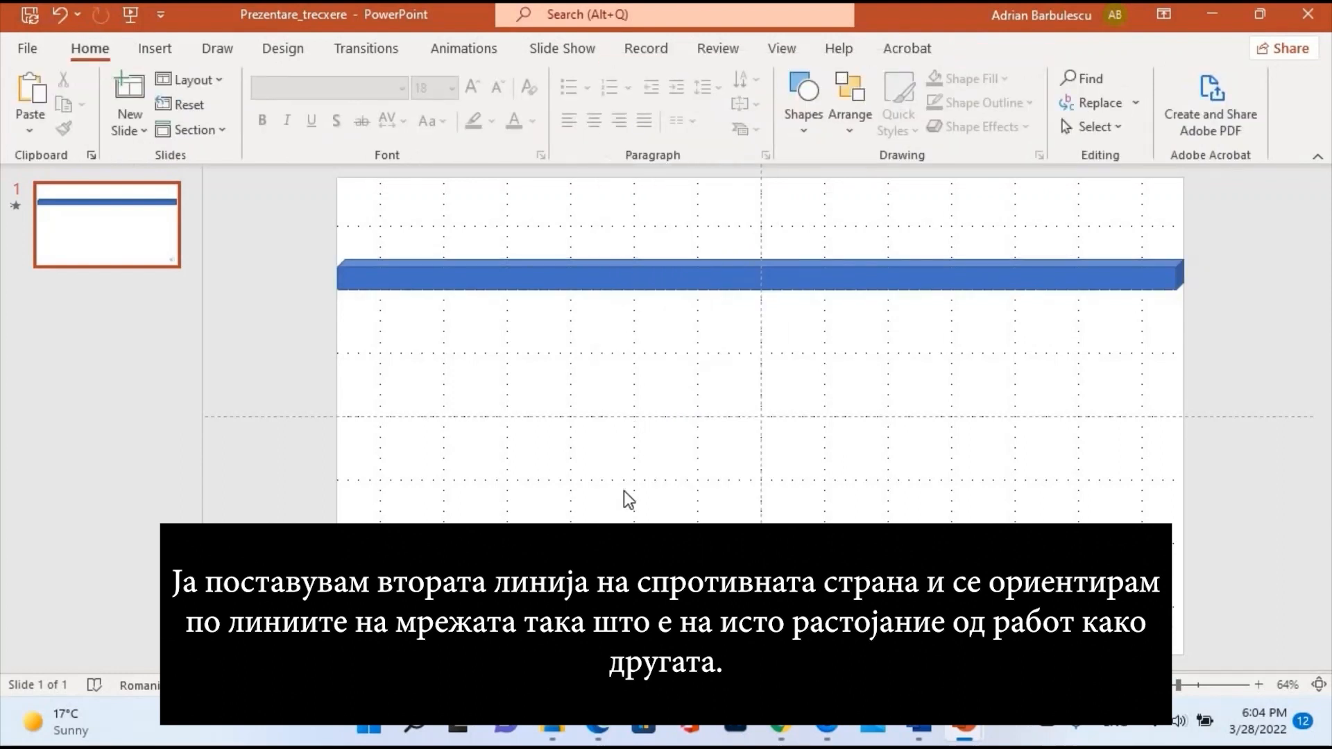
pyautogui.rightClick(493, 337)
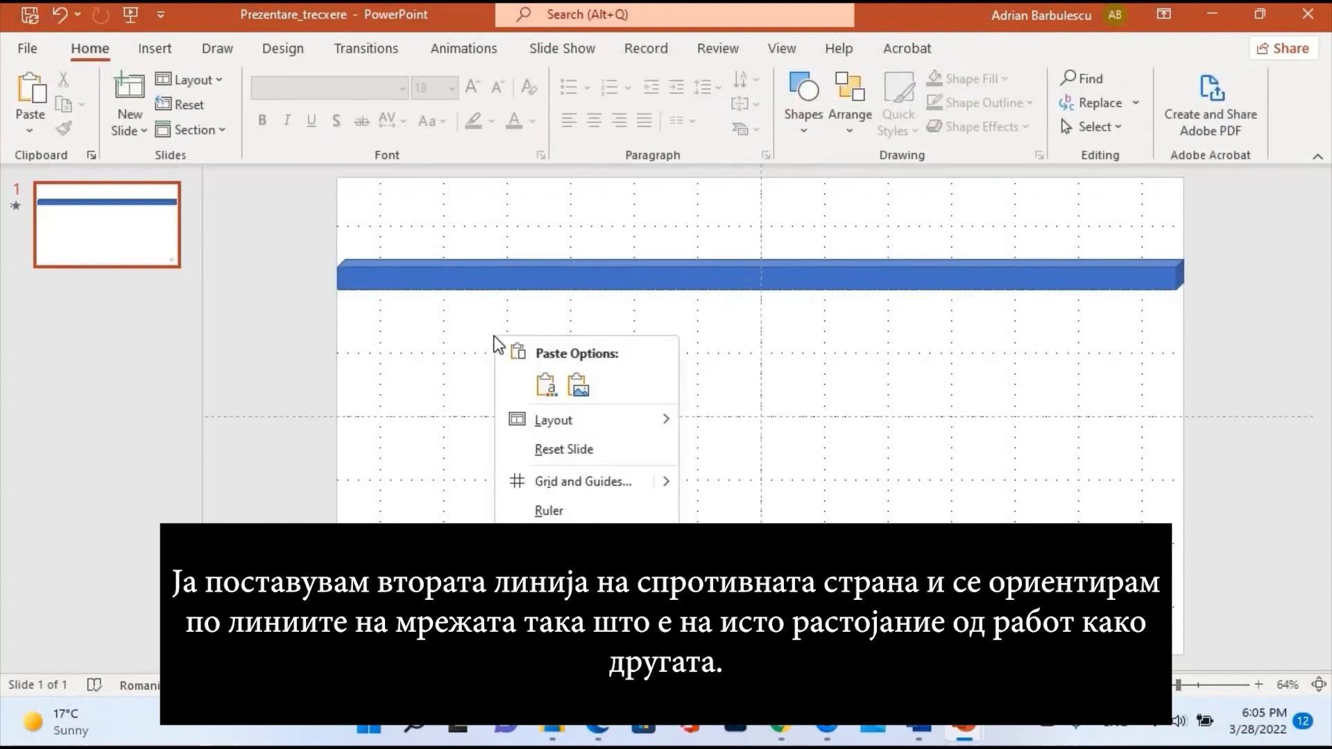
pyautogui.click(580, 387)
pyautogui.moveTo(705, 424); pyautogui.dragTo(705, 560)
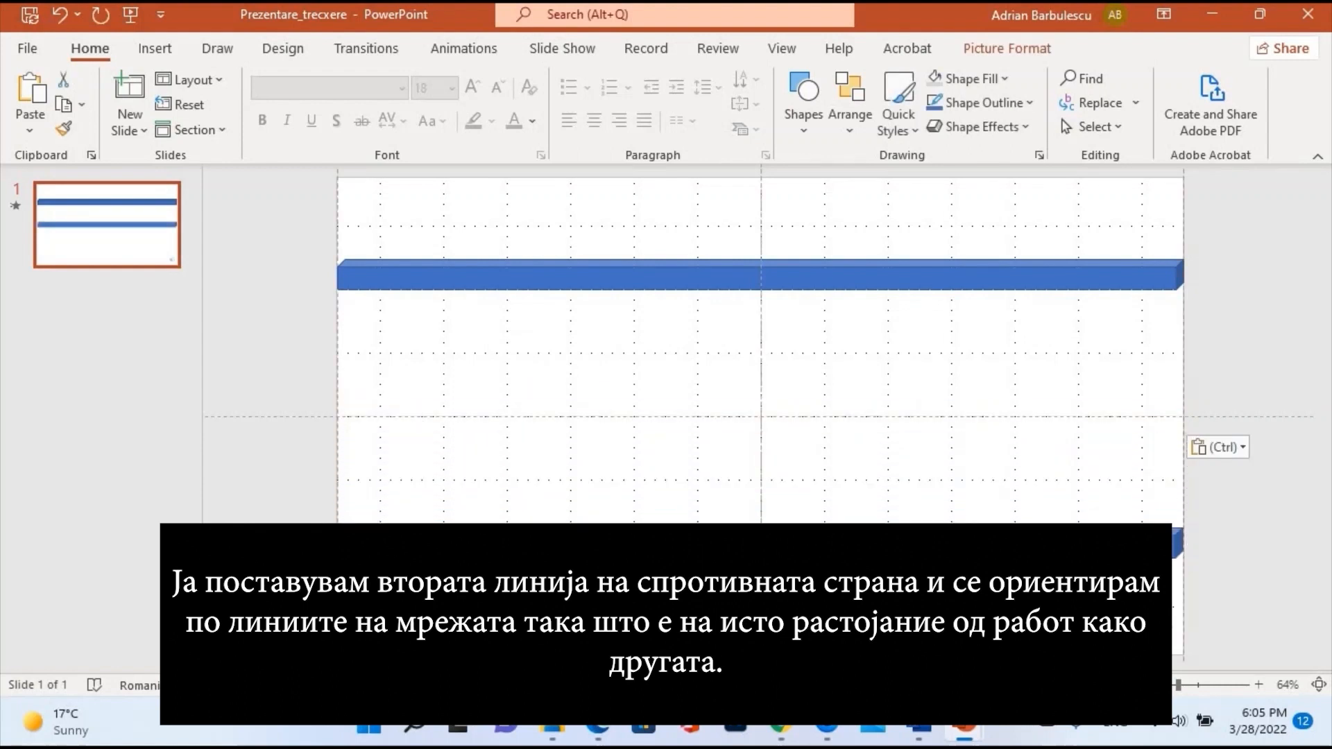
# Draw a rectangle about 3.75 by 13.17 inches filling the space between the two blue bars
pyautogui.click(165, 49)
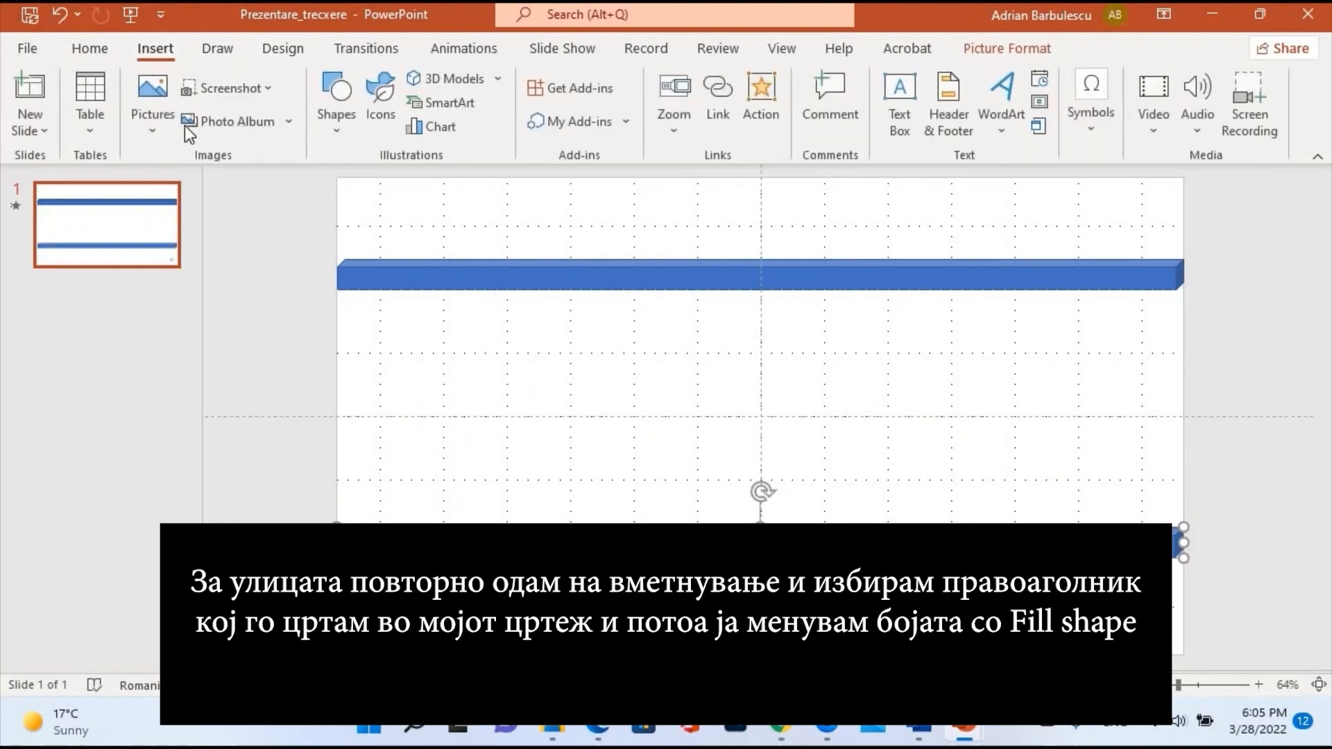
pyautogui.click(336, 101)
pyautogui.click(330, 326)
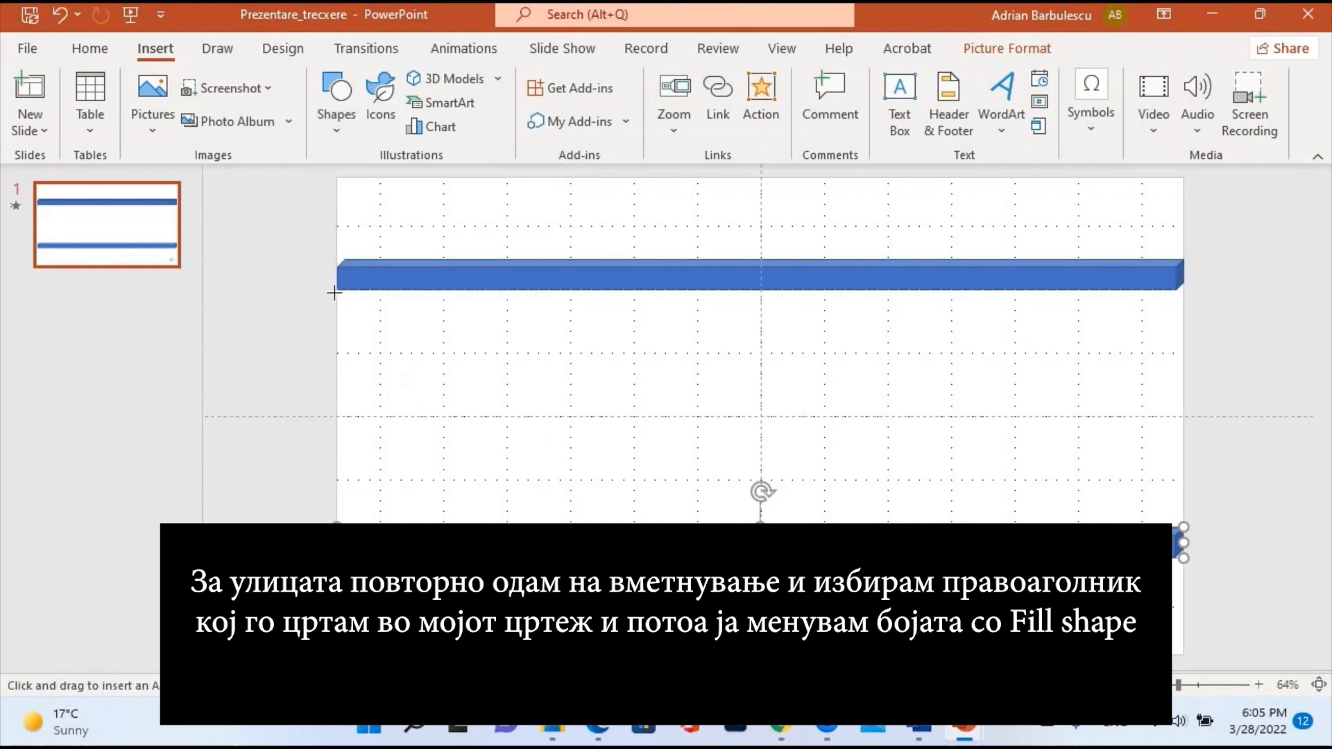
pyautogui.moveTo(334, 288); pyautogui.dragTo(1179, 536)
# Fill the road rectangle with light gray and stretch it to the slide's right edge
pyautogui.click(570, 78)
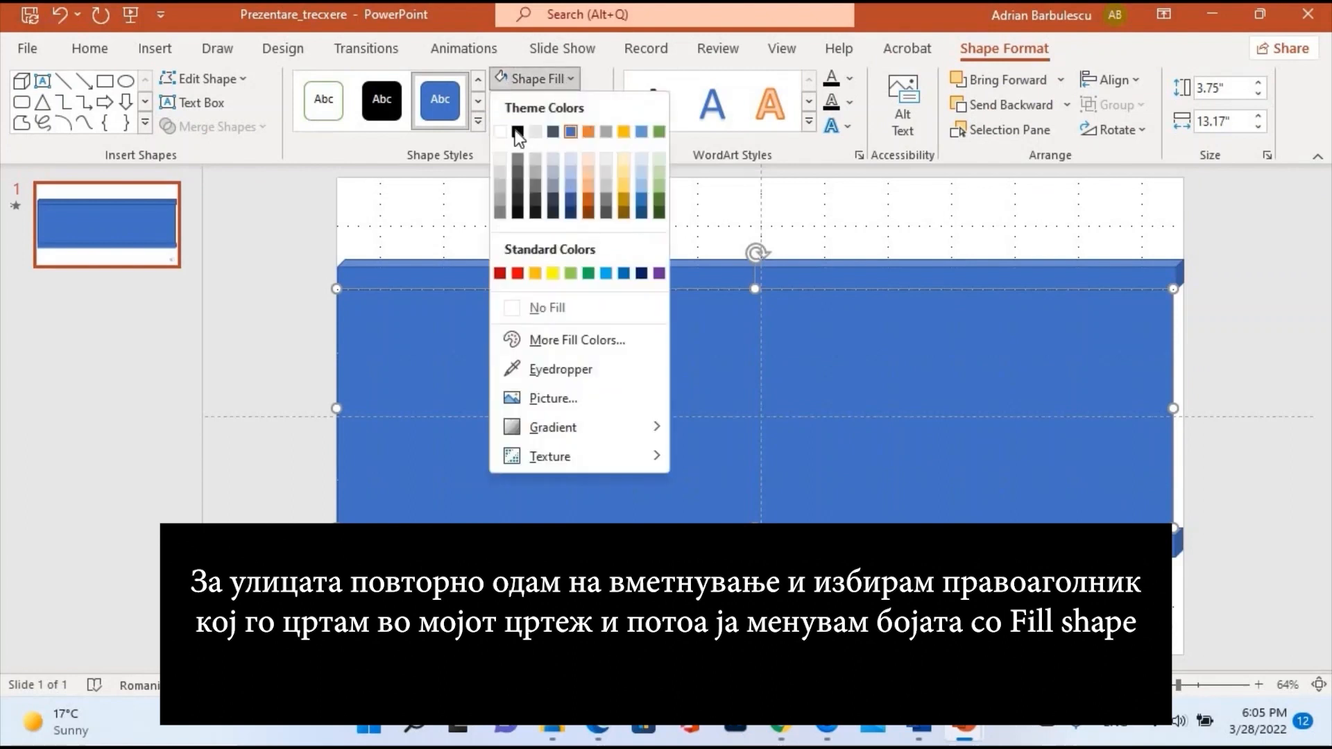
pyautogui.click(514, 132)
pyautogui.click(551, 79)
pyautogui.click(500, 198)
pyautogui.moveTo(1176, 406); pyautogui.dragTo(1183, 408)
# Draw a straight horizontal line about 13.33 inches long through the middle of the gray road
pyautogui.click(63, 80)
pyautogui.moveTo(339, 407); pyautogui.dragTo(1183, 408)
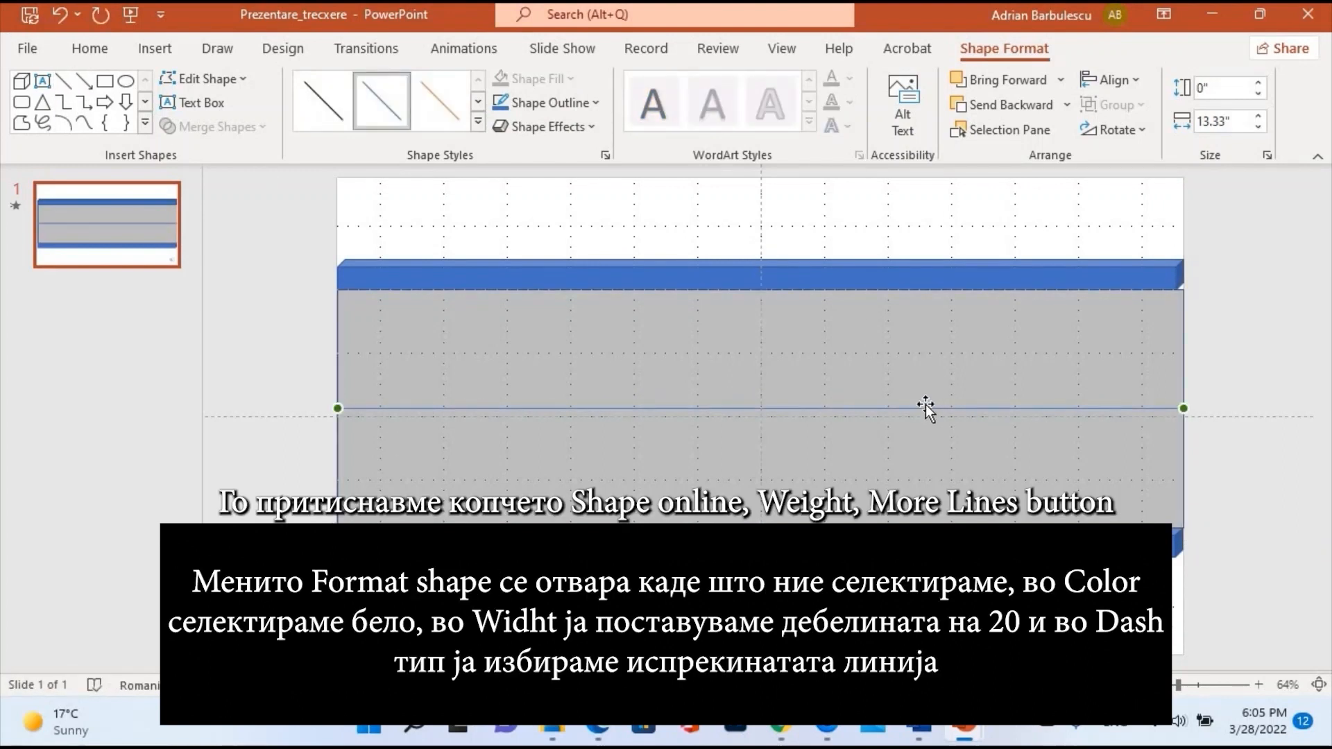
pyautogui.rightClick(926, 409)
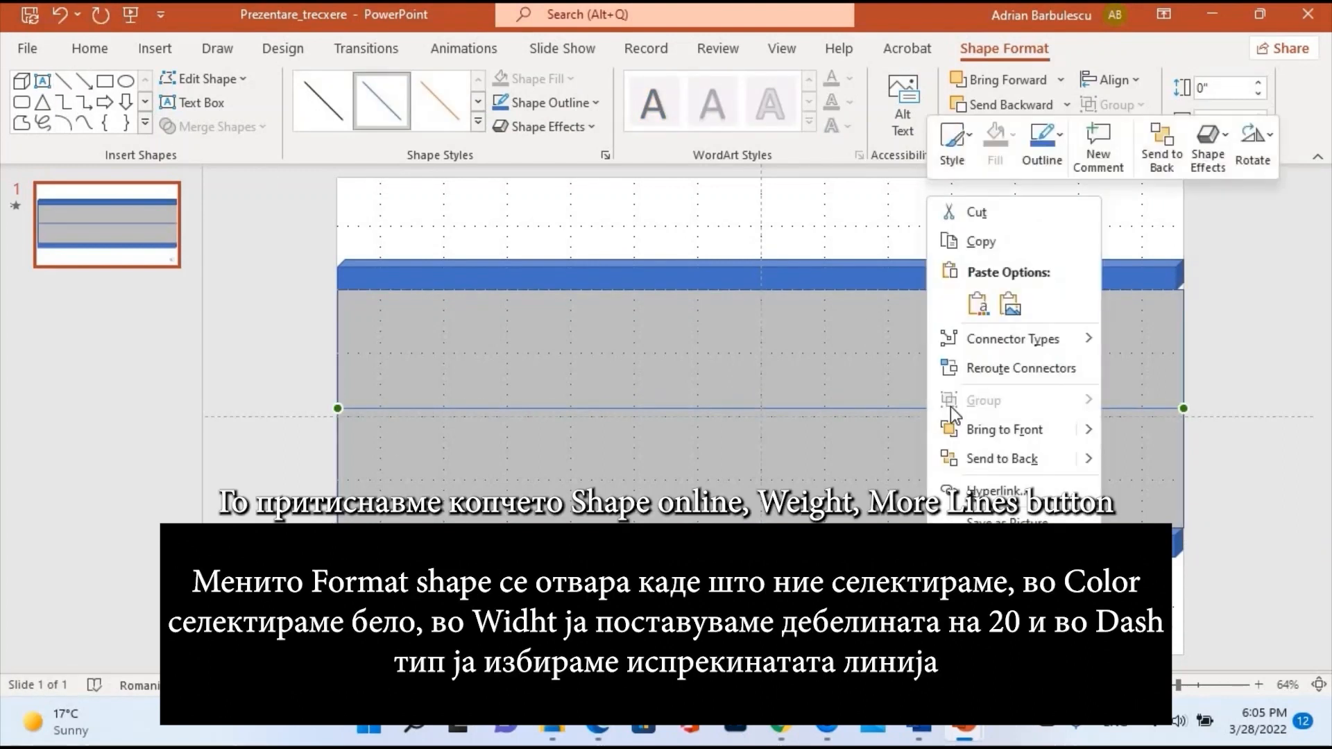
pyautogui.click(902, 417)
# Format the road's center line as white, 20 pt wide and dashed
pyautogui.click(593, 104)
pyautogui.moveTo(665, 428)
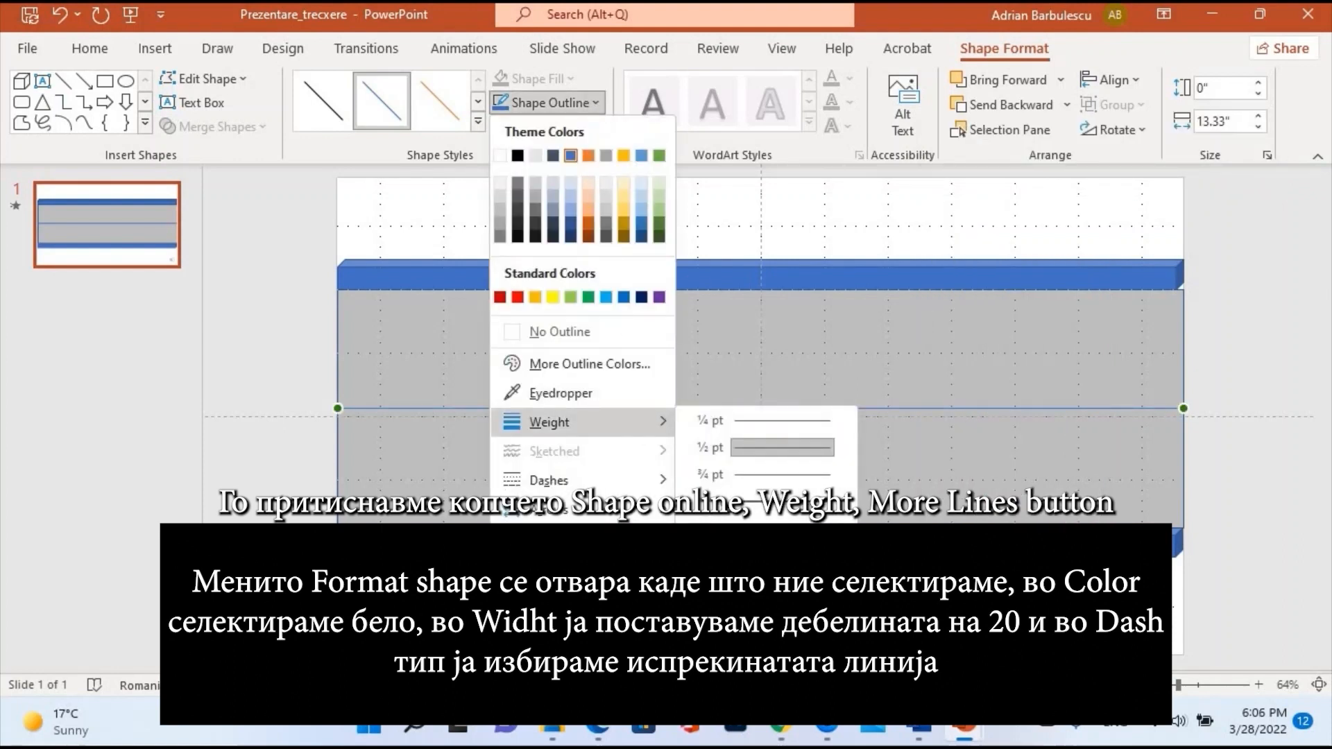
pyautogui.click(746, 664)
pyautogui.click(993, 483)
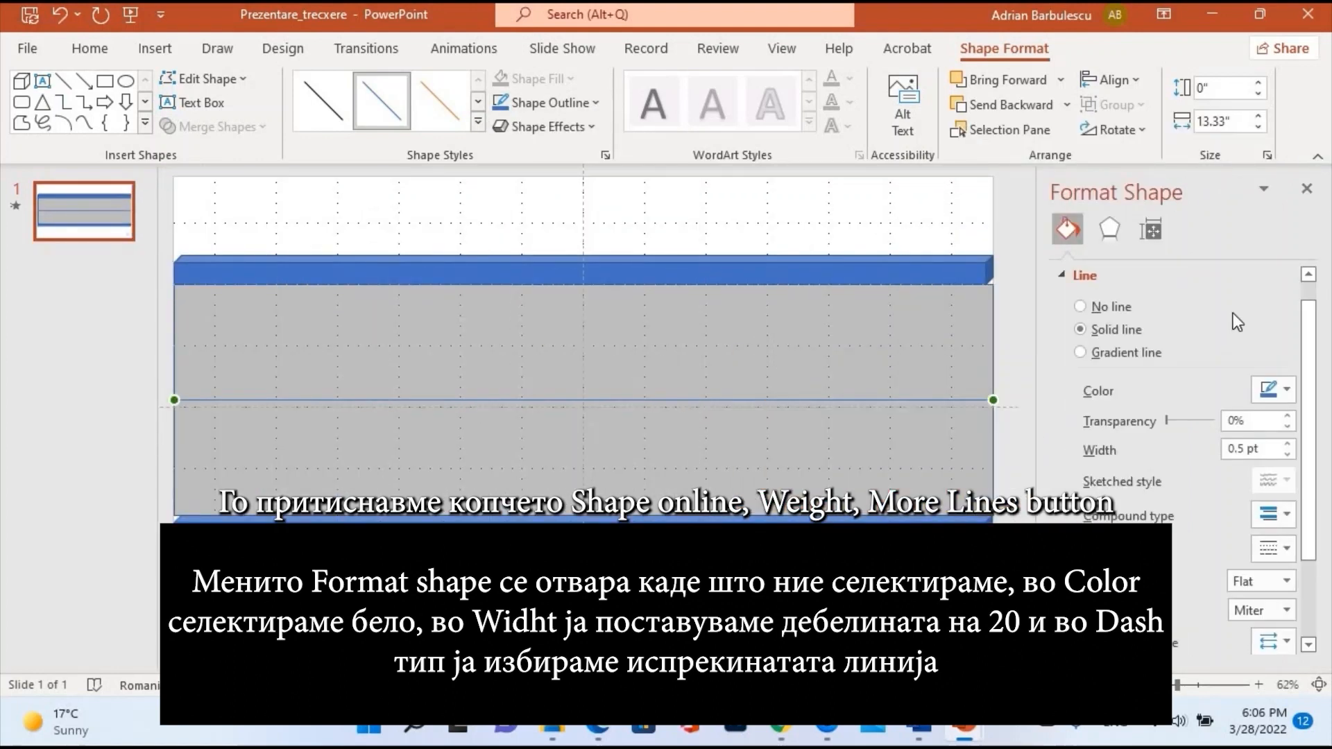
pyautogui.click(1274, 390)
pyautogui.click(1160, 445)
pyautogui.click(1237, 450)
pyautogui.write('20')
pyautogui.press('Return')
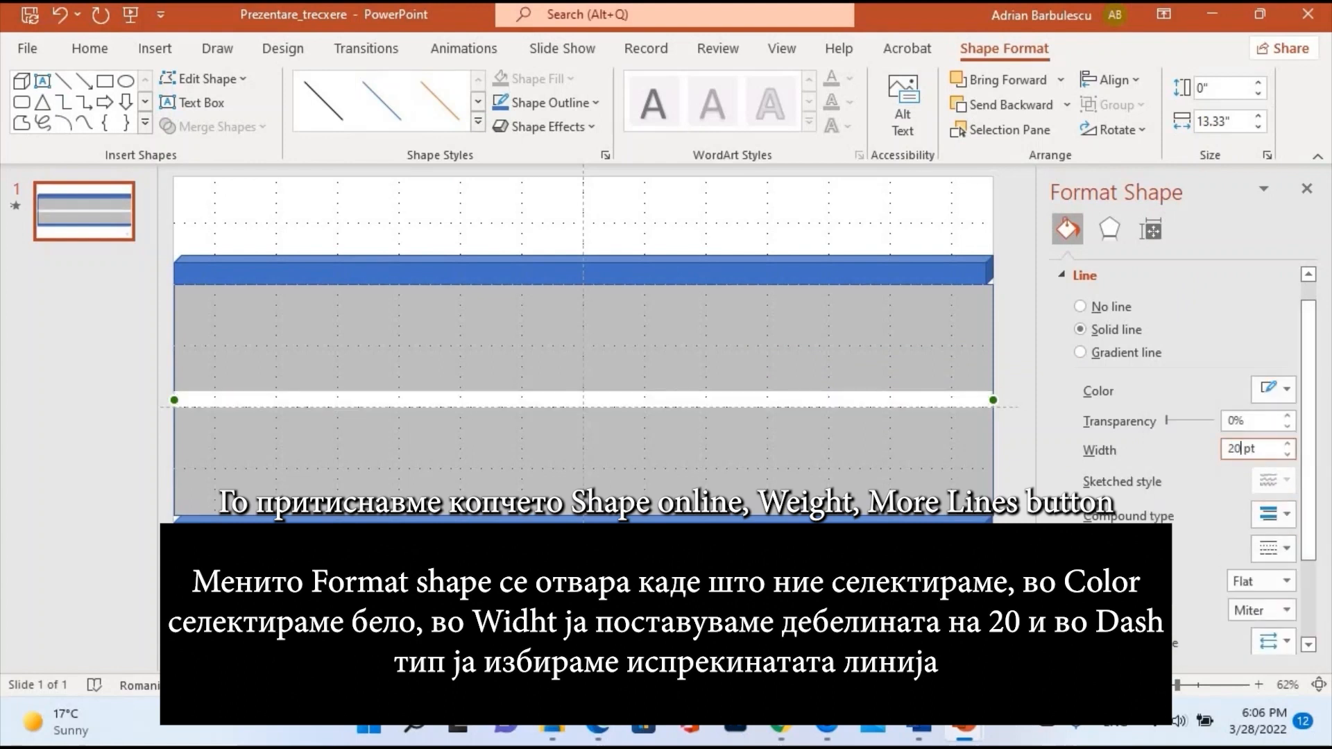
pyautogui.click(1273, 548)
pyautogui.click(1273, 473)
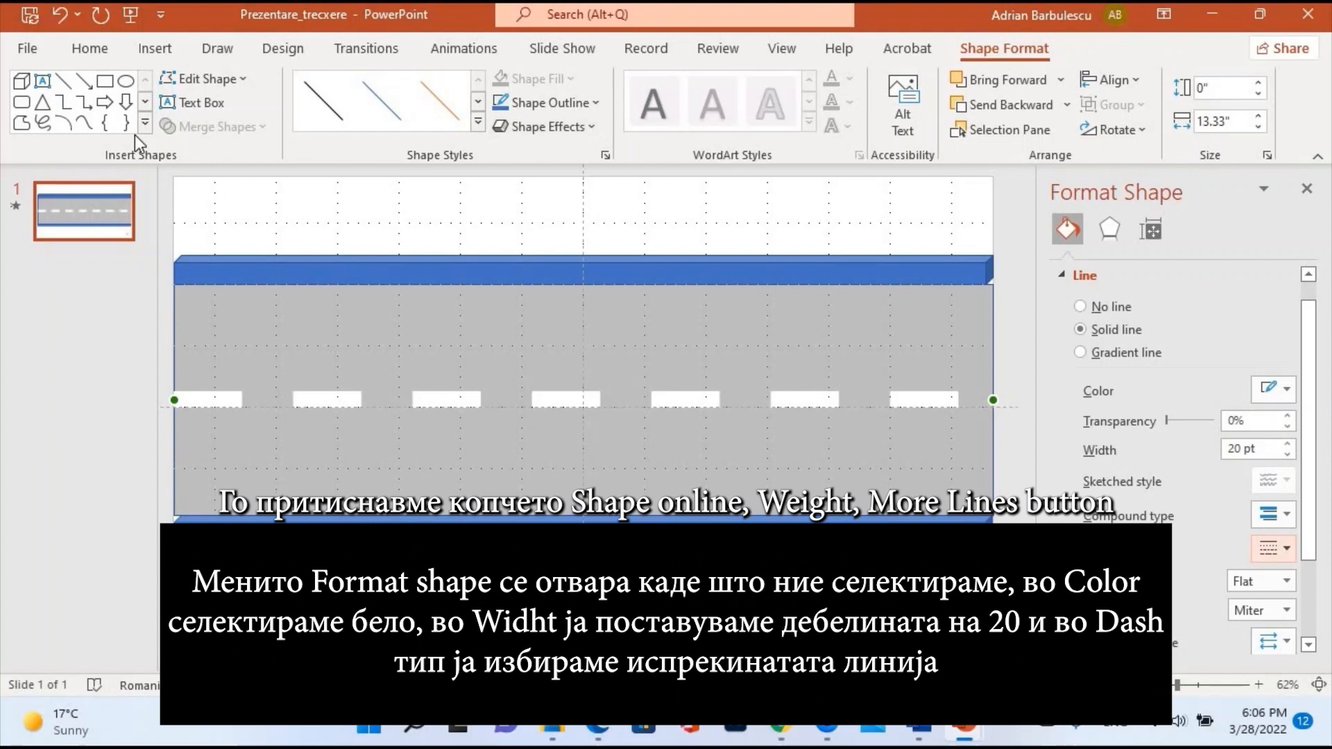
# Draw a rectangle about 0.37 by 3.05 inches near the road's upper edge and give it a white outline and white fill
pyautogui.click(105, 80)
pyautogui.moveTo(499, 300); pyautogui.dragTo(686, 323)
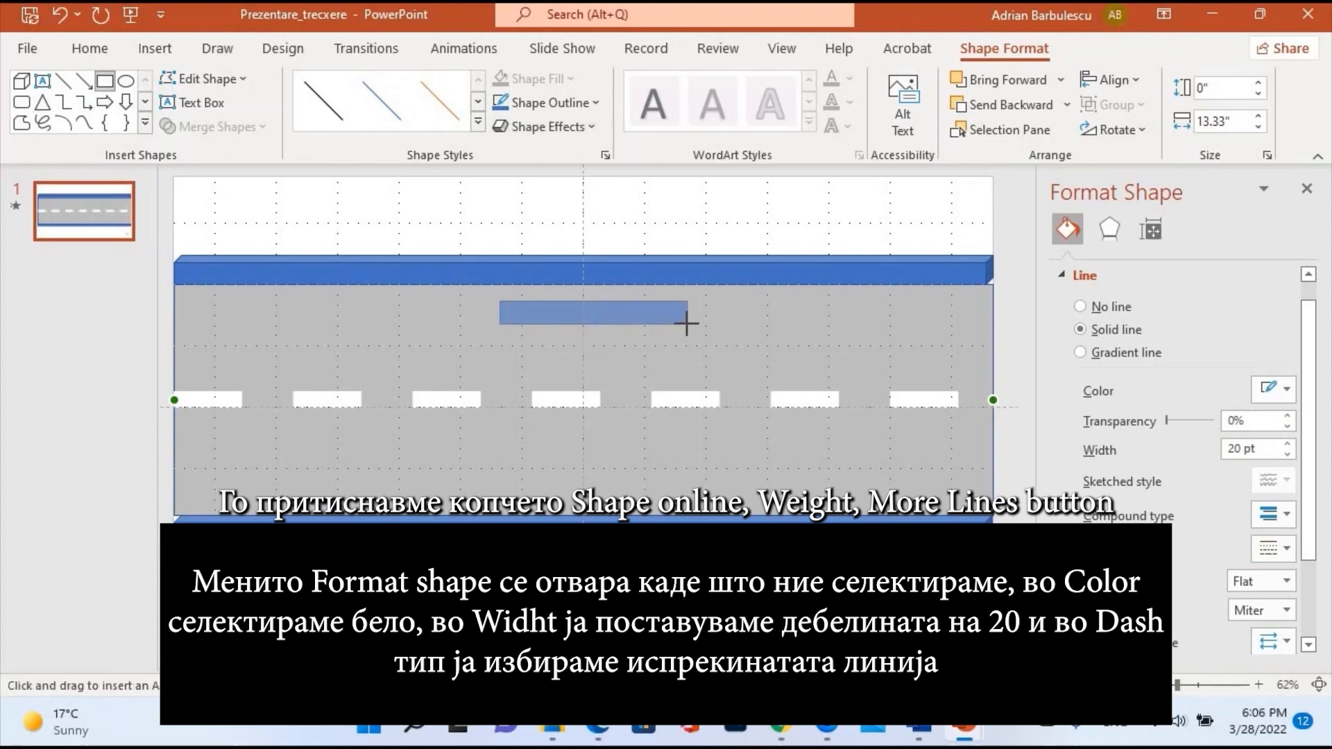
pyautogui.click(1273, 421)
pyautogui.click(1162, 476)
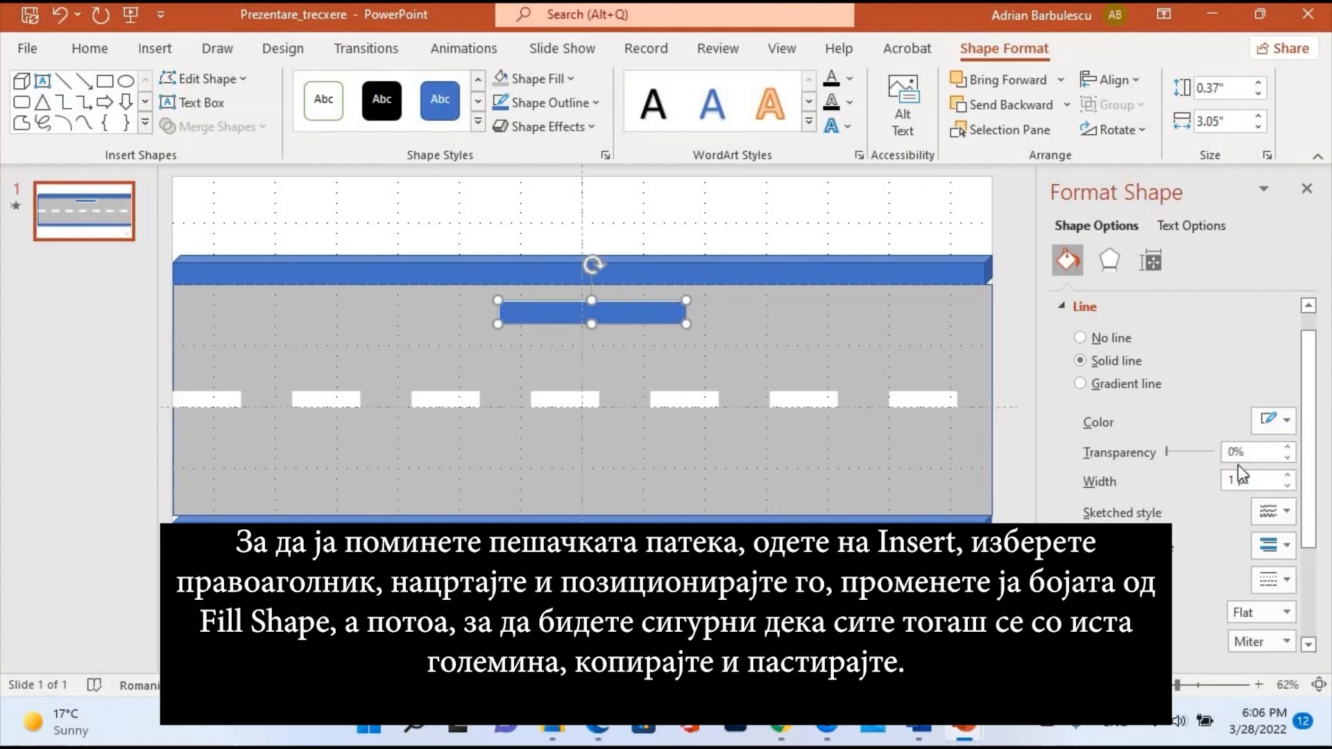
pyautogui.click(571, 78)
pyautogui.click(502, 116)
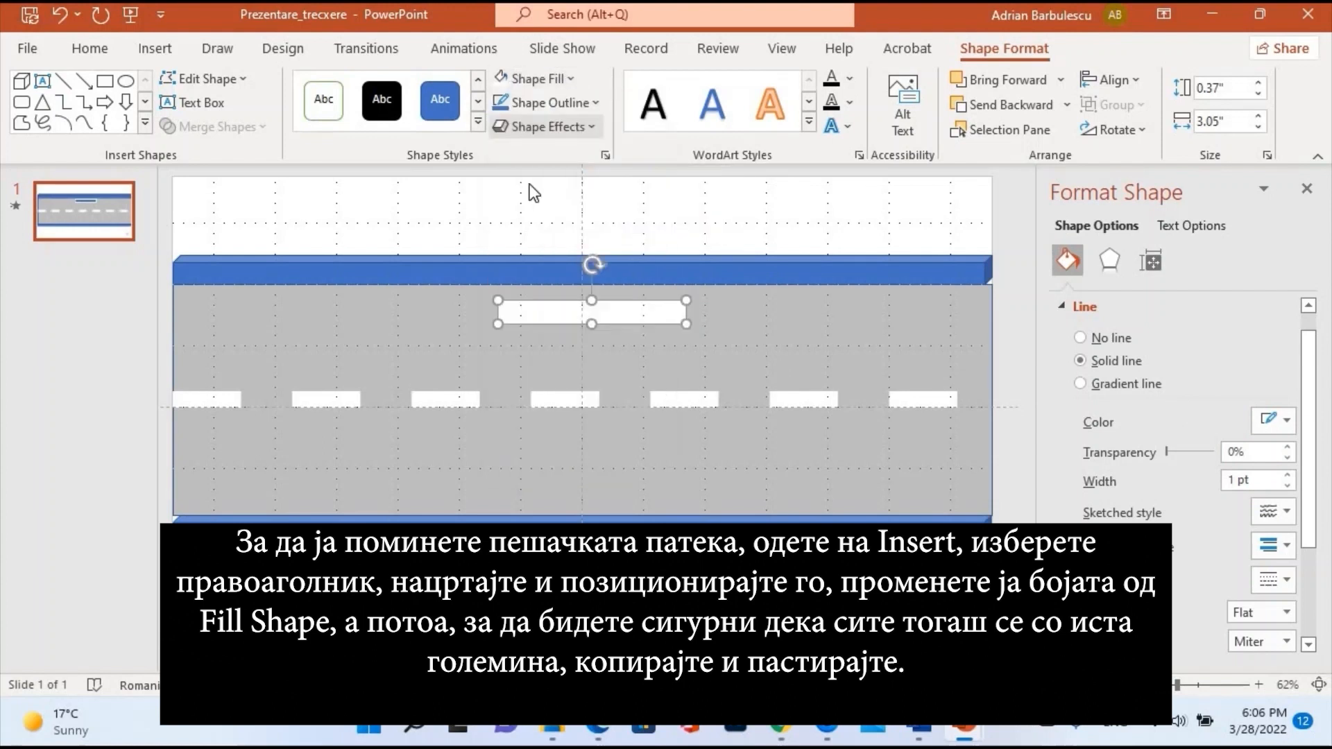
pyautogui.keyDown('shift'); pyautogui.click(759, 334); pyautogui.keyUp('shift')
pyautogui.hotkey('ctrl', 'v')
pyautogui.hotkey('ctrl', 'z')
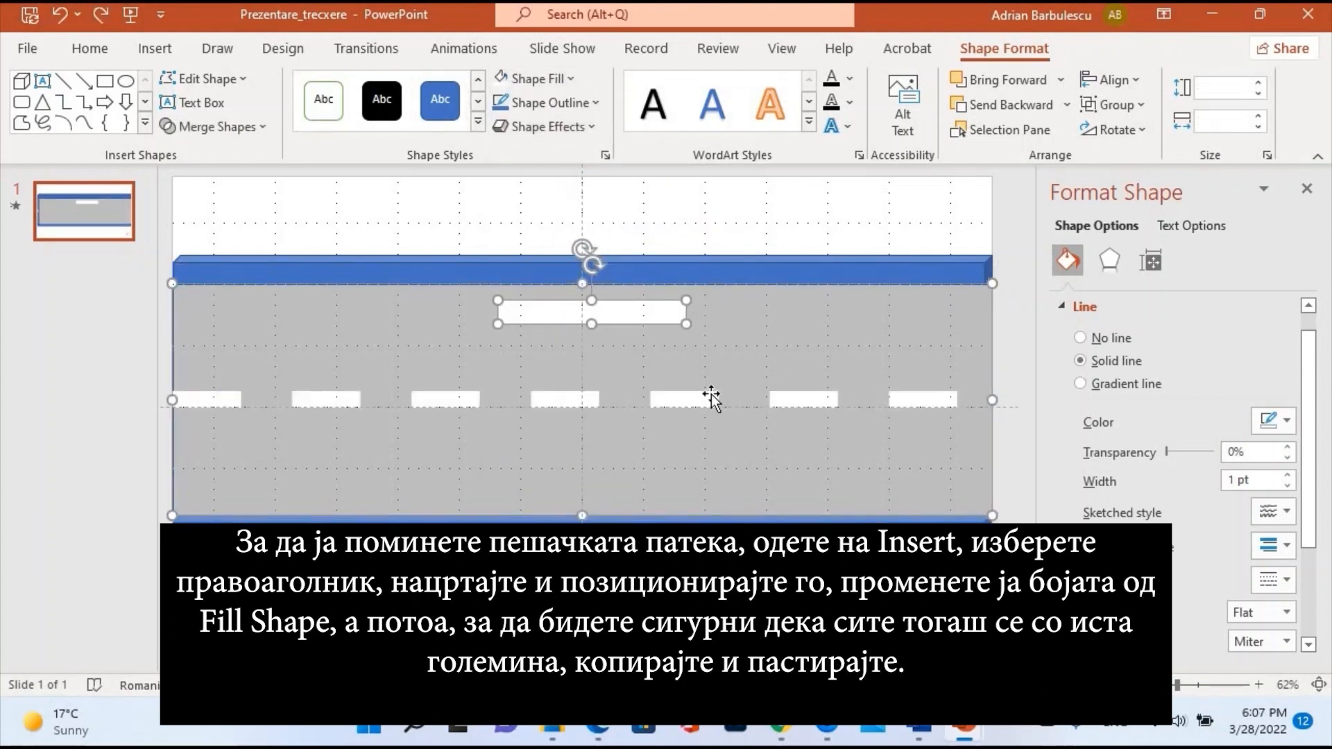
pyautogui.click(760, 299)
pyautogui.click(758, 233)
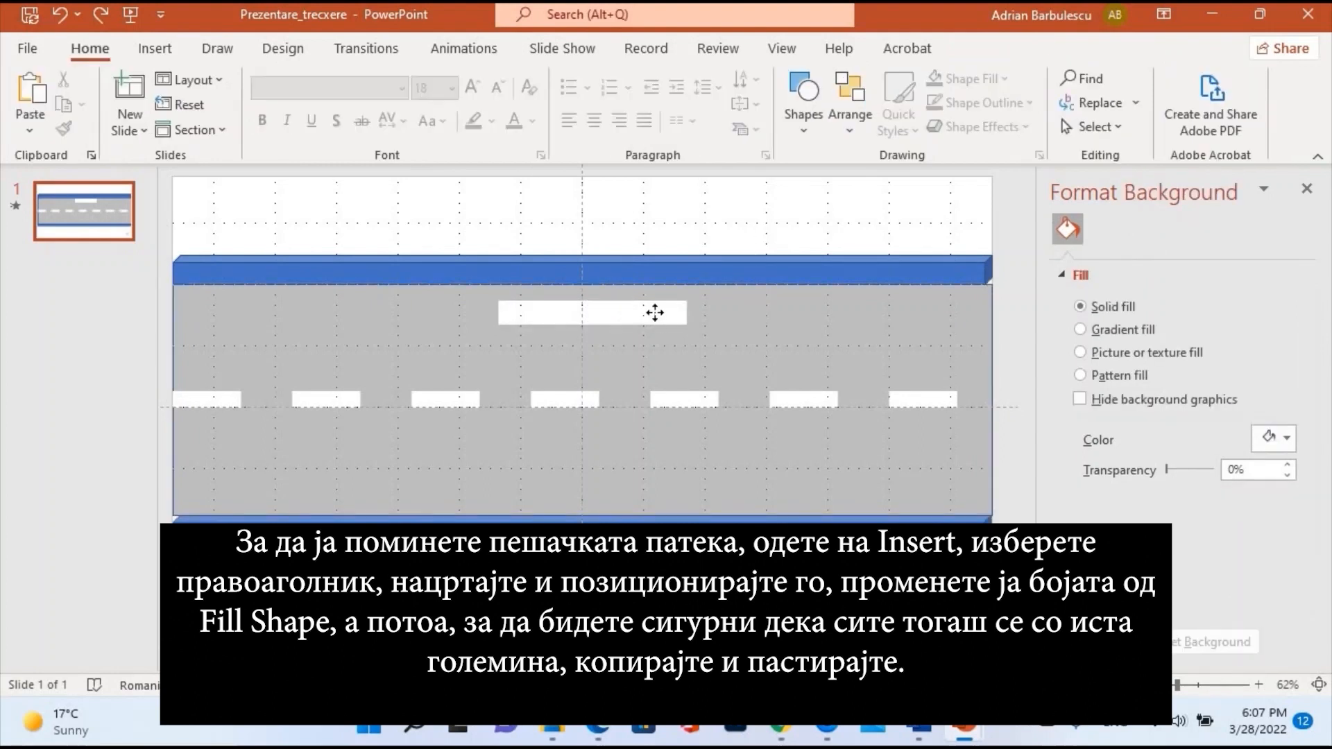
# Copy the white stripe and space its duplicates down the road to form a five-stripe pedestrian crossing
pyautogui.rightClick(654, 312)
pyautogui.click(707, 176)
pyautogui.click(589, 380)
pyautogui.hotkey('ctrl', 'v')
pyautogui.moveTo(601, 356); pyautogui.dragTo(604, 449)
pyautogui.click(611, 454)
pyautogui.hotkey('ctrl', 'v')
pyautogui.click(595, 495)
pyautogui.hotkey('ctrl', 'v')
pyautogui.moveTo(595, 340); pyautogui.dragTo(601, 486)
pyautogui.click(600, 510)
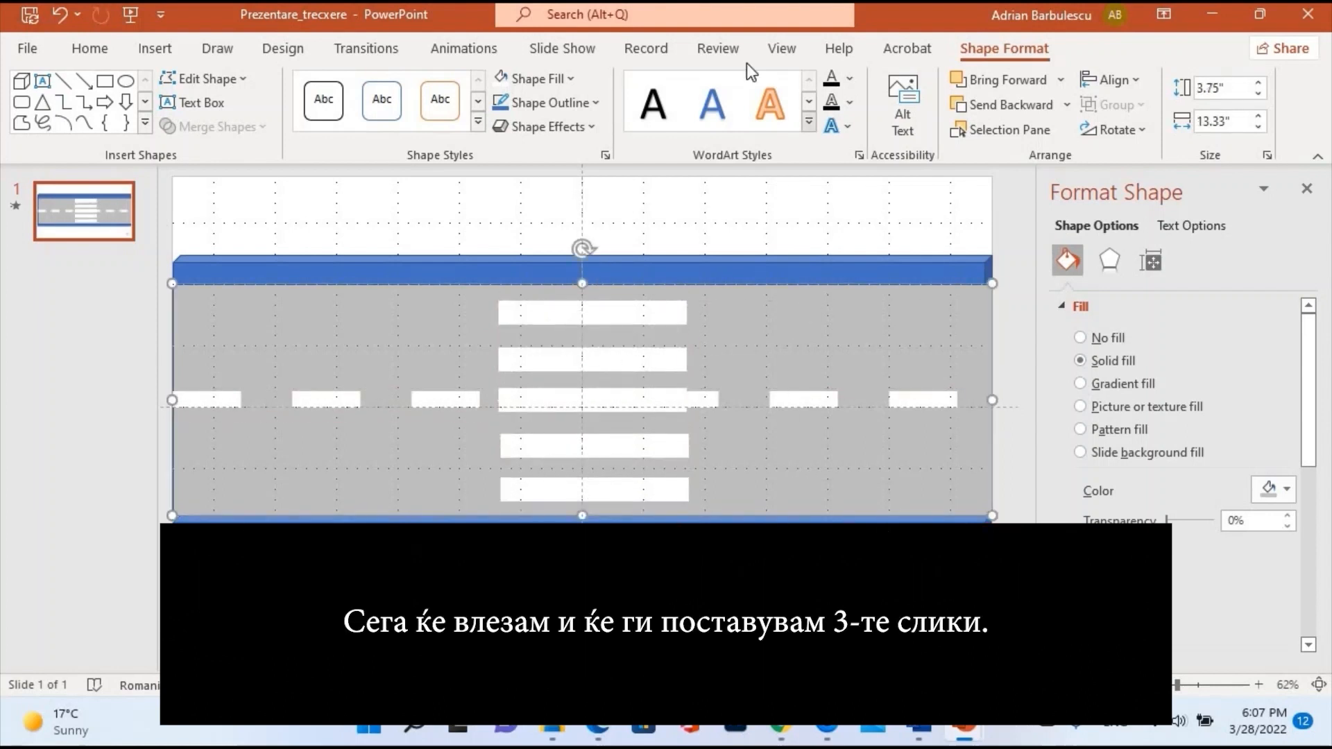
# Insert the orange car picture from the Imagini folder and place it at the road's left end in the lower lane
pyautogui.click(553, 728)
pyautogui.moveTo(579, 35); pyautogui.dragTo(894, 307)
pyautogui.moveTo(903, 489); pyautogui.dragTo(201, 485)
pyautogui.moveTo(615, 423); pyautogui.dragTo(163, 493)
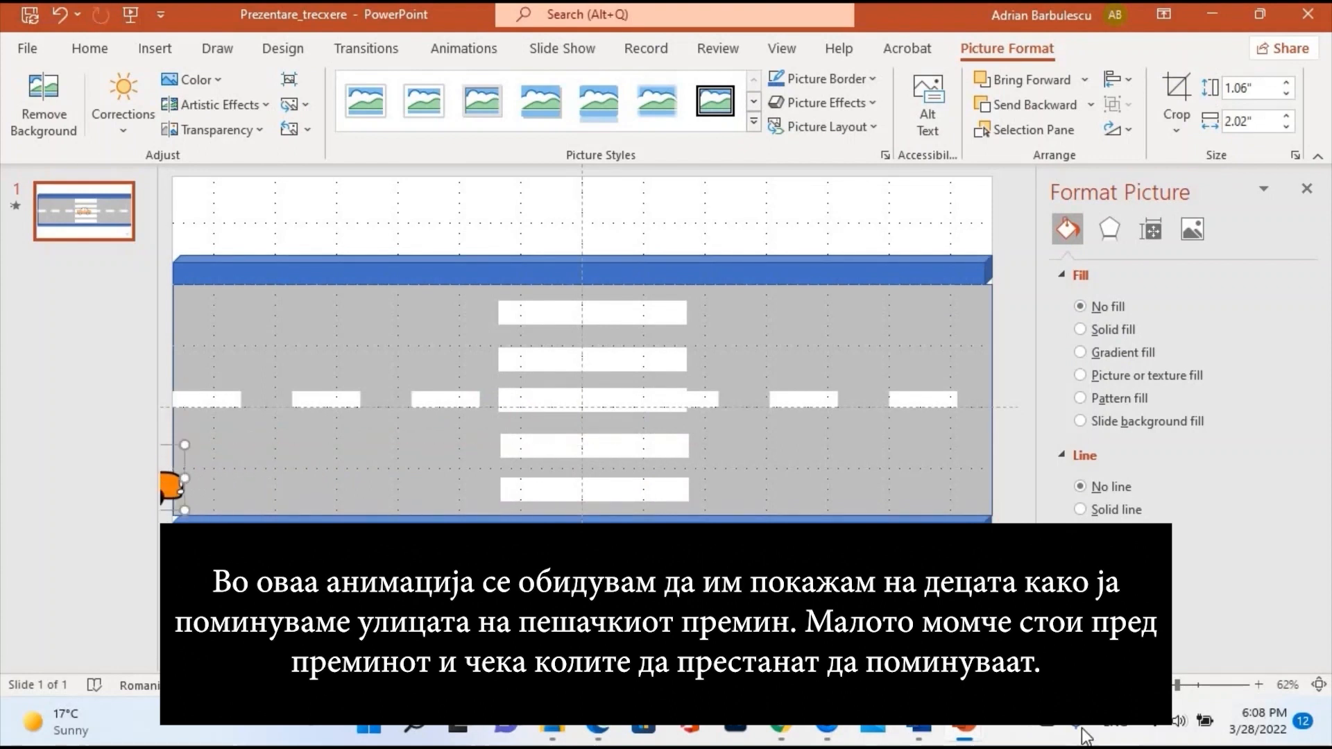
# Insert the pink car picture from the image folder and place it just beyond the road's right end in the upper lane
pyautogui.click(548, 728)
pyautogui.moveTo(1123, 491); pyautogui.dragTo(427, 353)
pyautogui.moveTo(570, 420); pyautogui.dragTo(1068, 343)
pyautogui.moveTo(610, 410); pyautogui.dragTo(1005, 338)
pyautogui.moveTo(895, 665); pyautogui.dragTo(857, 664)
pyautogui.click(1307, 189)
pyautogui.moveTo(1171, 340); pyautogui.dragTo(1184, 341)
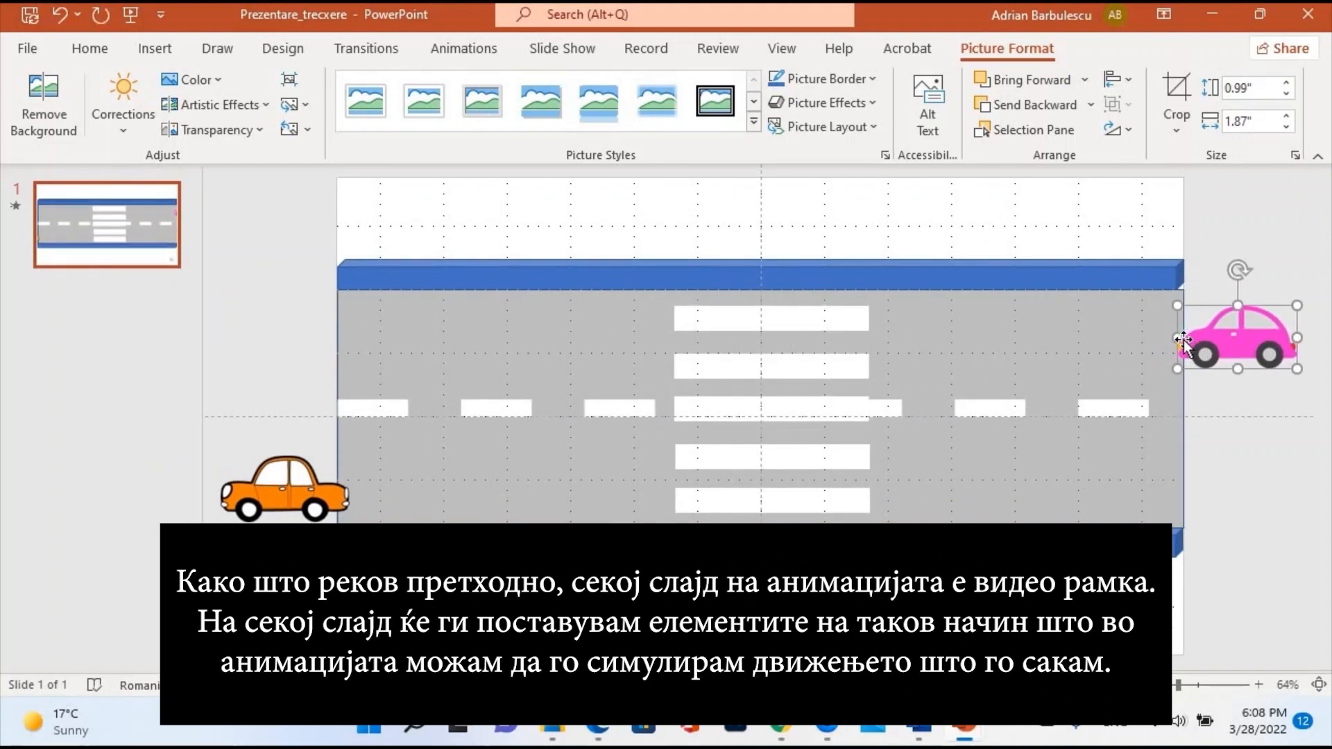
# Insert the boy picture from the Imagini folder and stand him on the upper curb above the pedestrian crossing
pyautogui.click(563, 727)
pyautogui.moveTo(1013, 478); pyautogui.dragTo(775, 265)
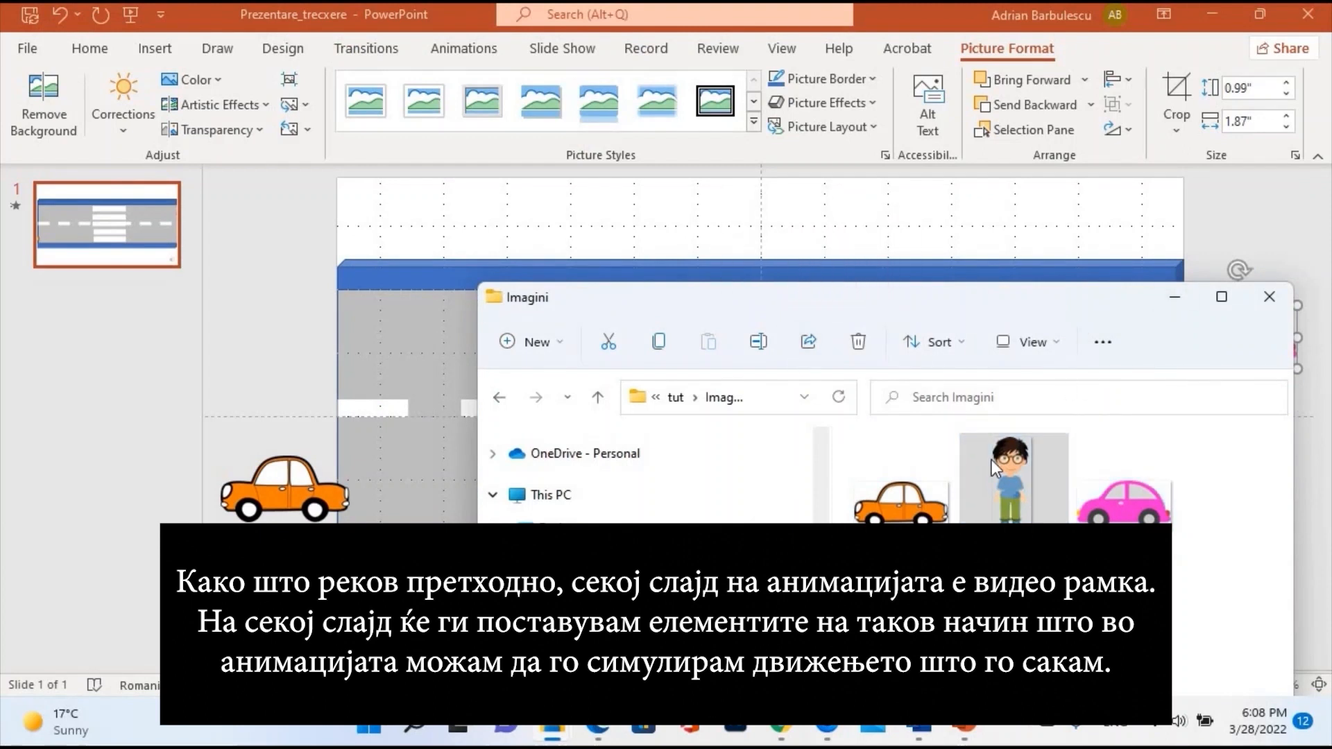
pyautogui.moveTo(610, 298); pyautogui.dragTo(514, 460)
pyautogui.moveTo(916, 639); pyautogui.dragTo(760, 235)
pyautogui.scroll(1, 762, 416)
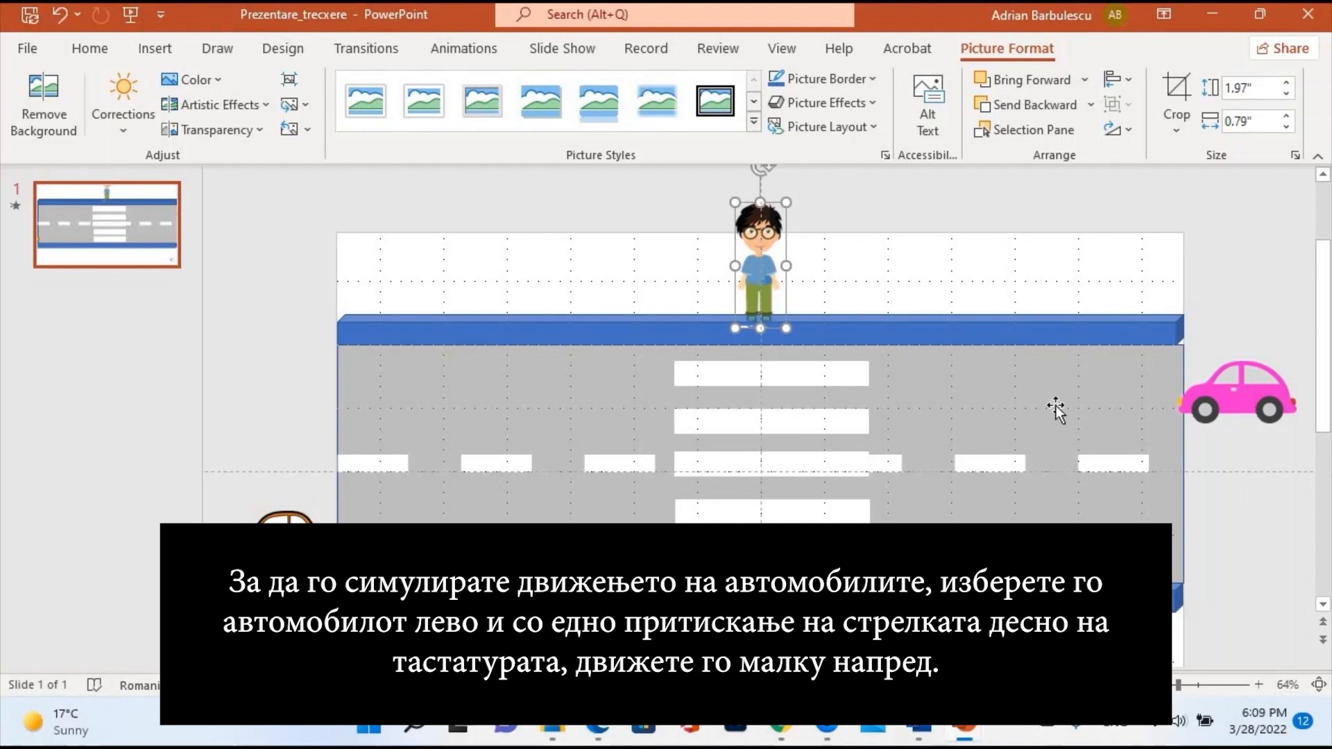
# Duplicate slide 1, then on the copy nudge the orange car one step right and the pink car one step left
pyautogui.rightClick(110, 227)
pyautogui.press('Escape')
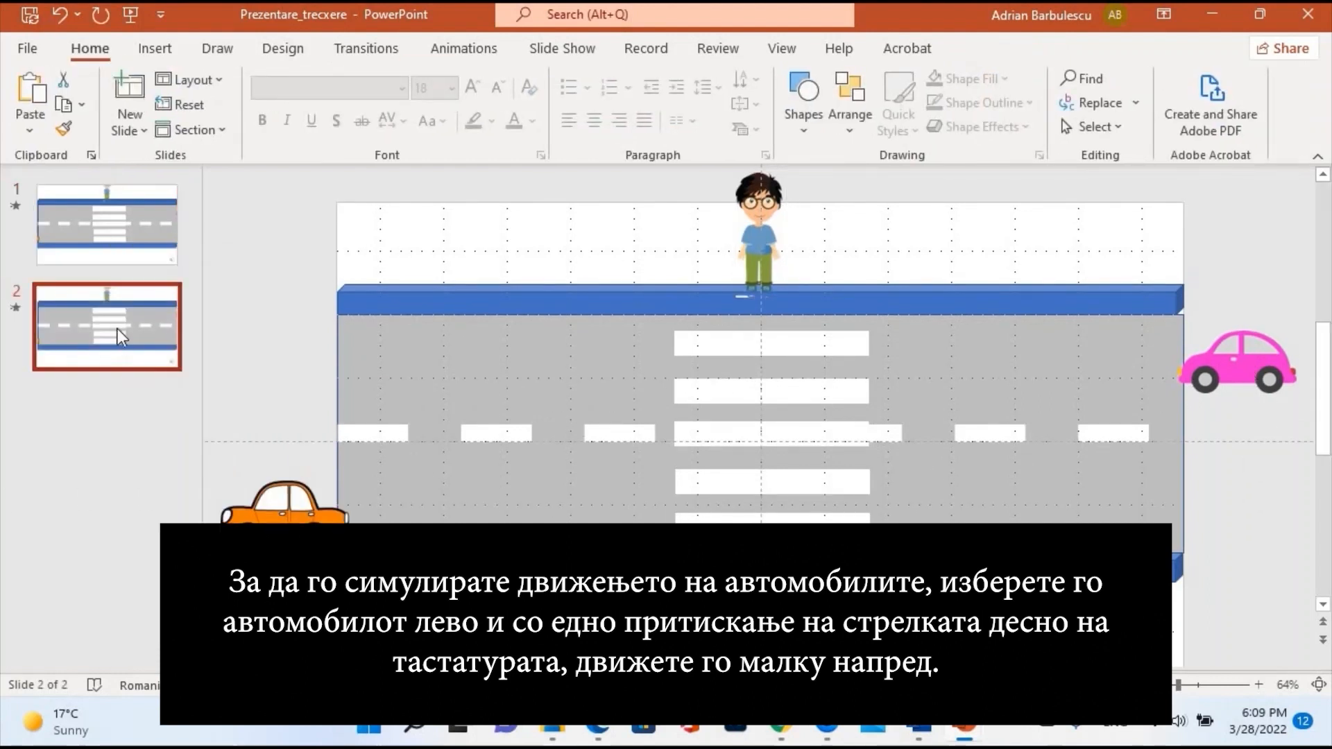
pyautogui.click(292, 517)
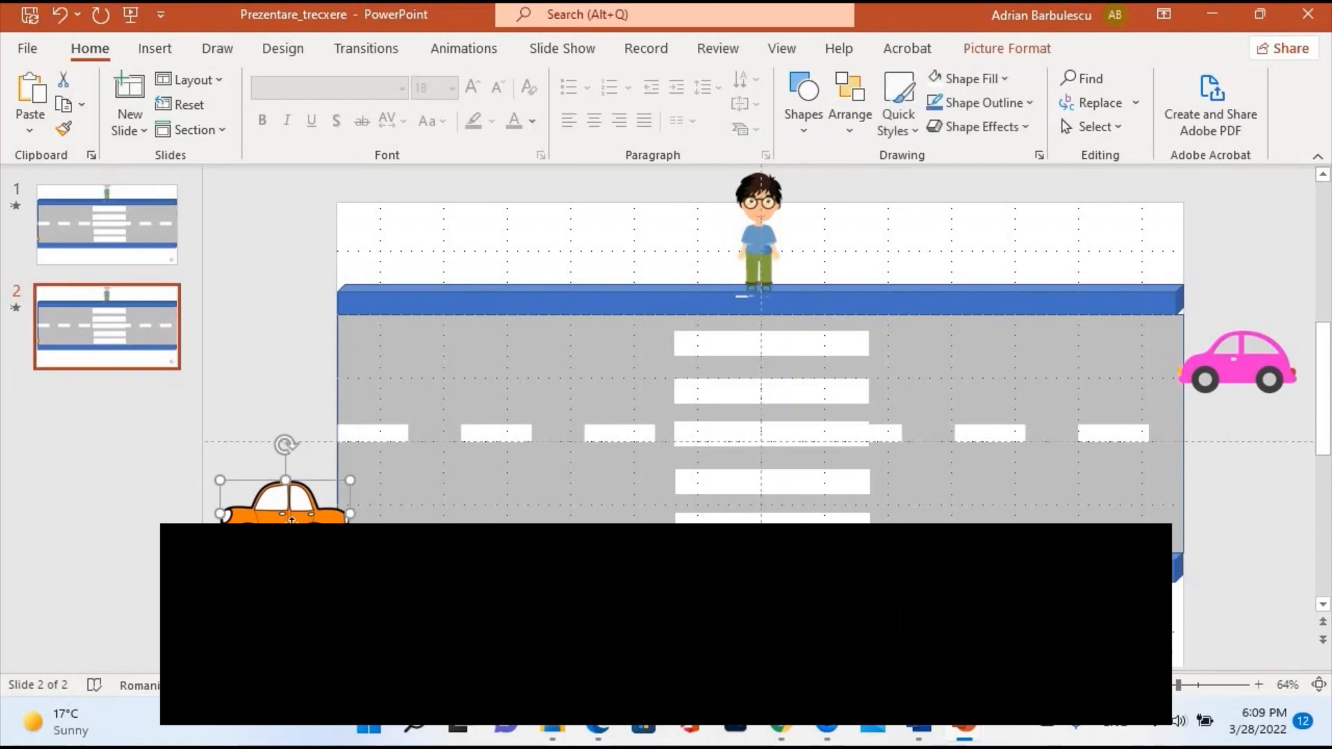
pyautogui.press('Right')
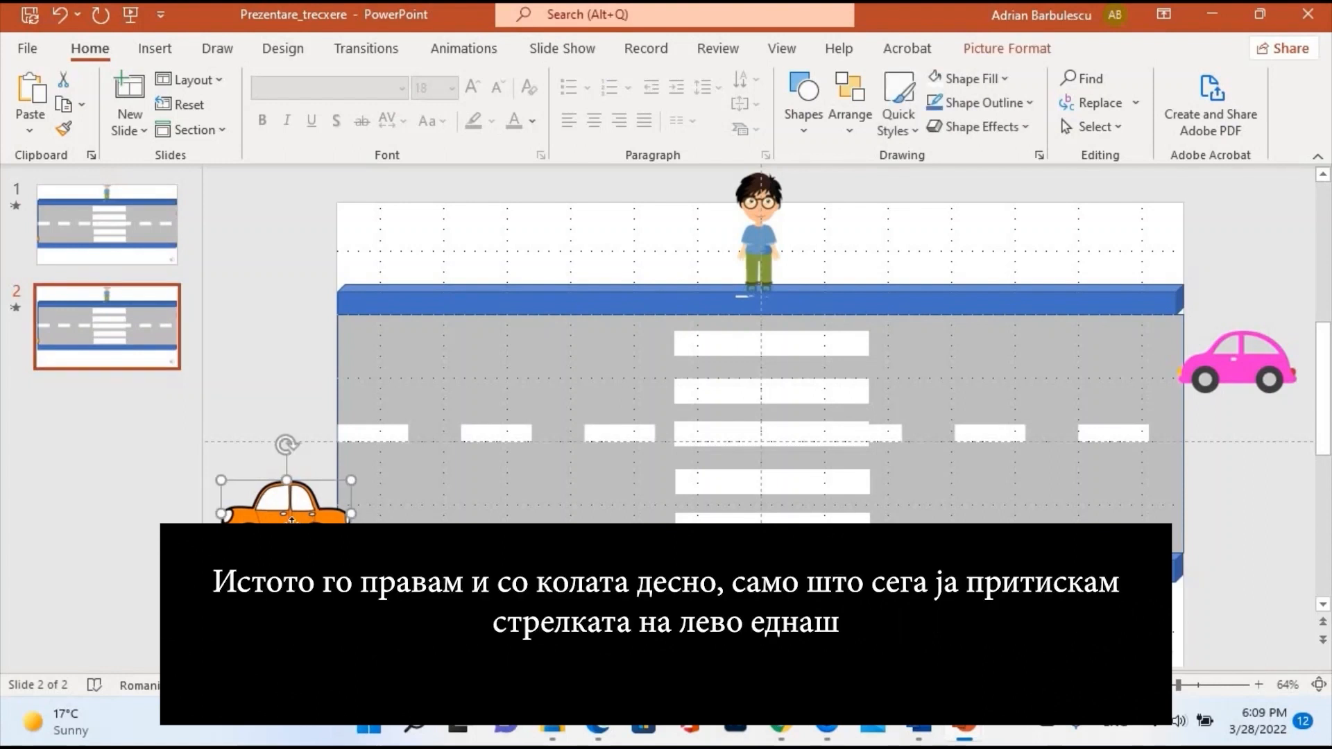
pyautogui.click(1246, 375)
pyautogui.press('Left')
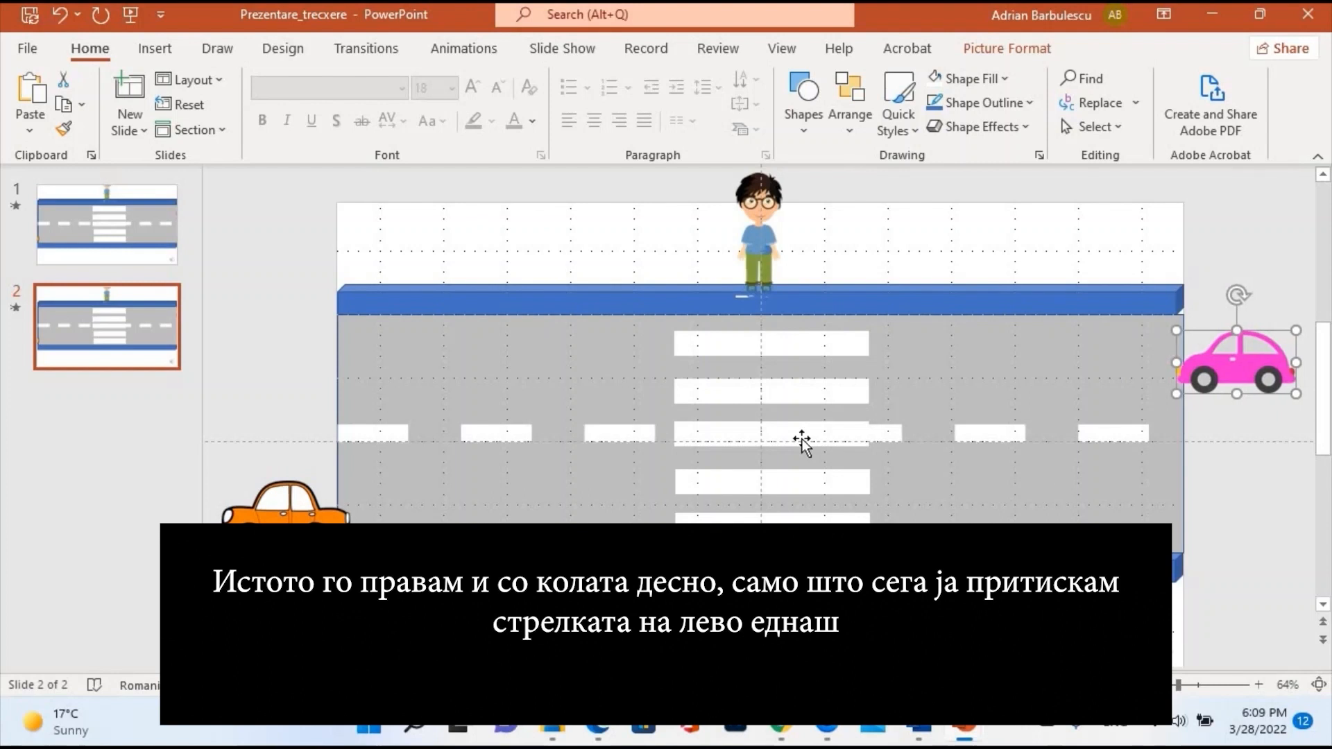
# Duplicate slide 2 and nudge both cars one more step toward the crossing on the new slide
pyautogui.rightClick(126, 378)
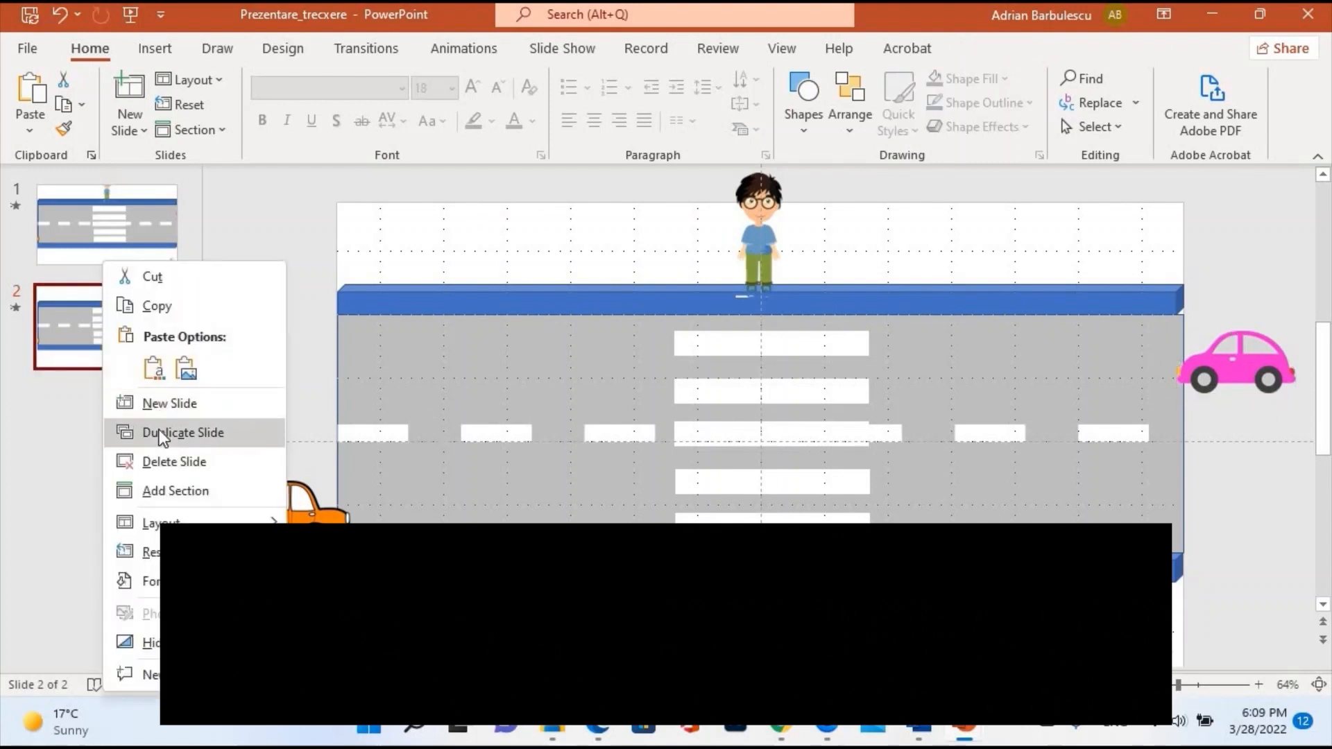
pyautogui.click(161, 432)
pyautogui.click(1217, 381)
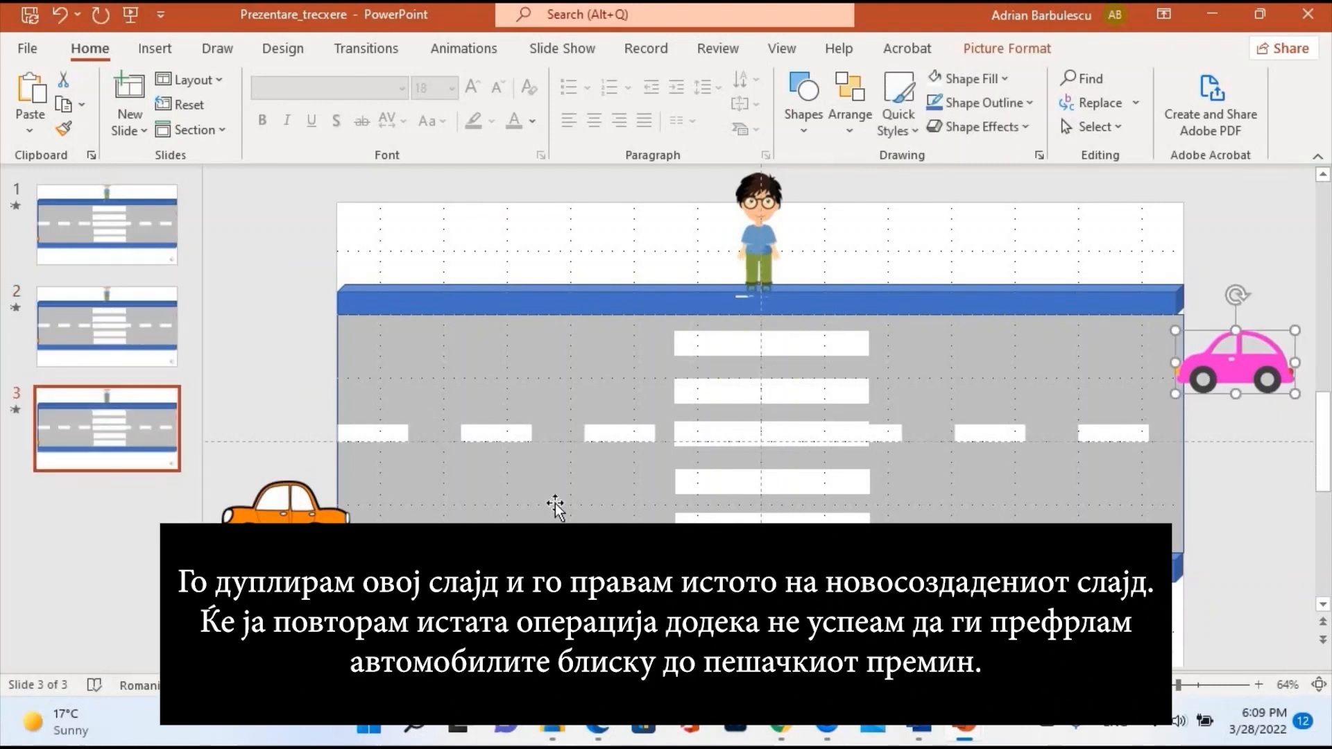
pyautogui.click(284, 510)
# Duplicate slide 3 and nudge the orange and pink cars one step closer to the crossing on the copy
pyautogui.rightClick(153, 426)
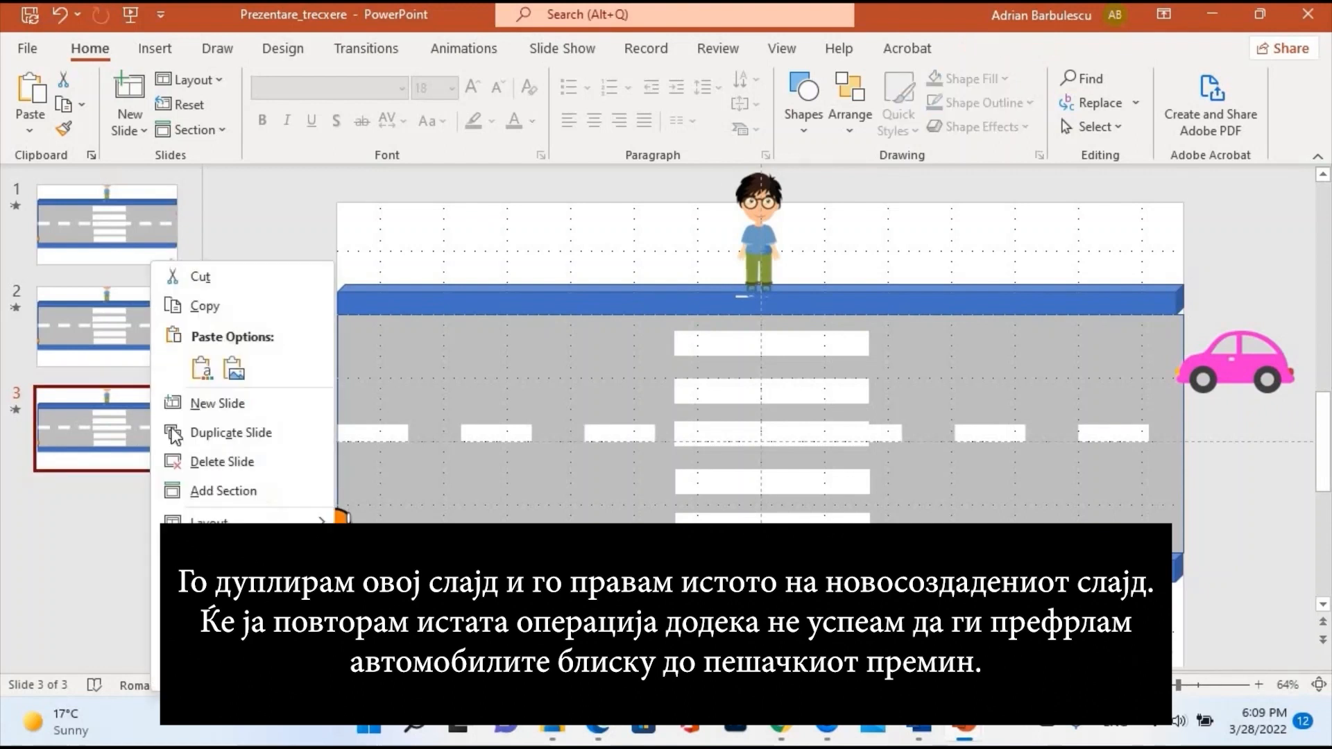
pyautogui.click(222, 432)
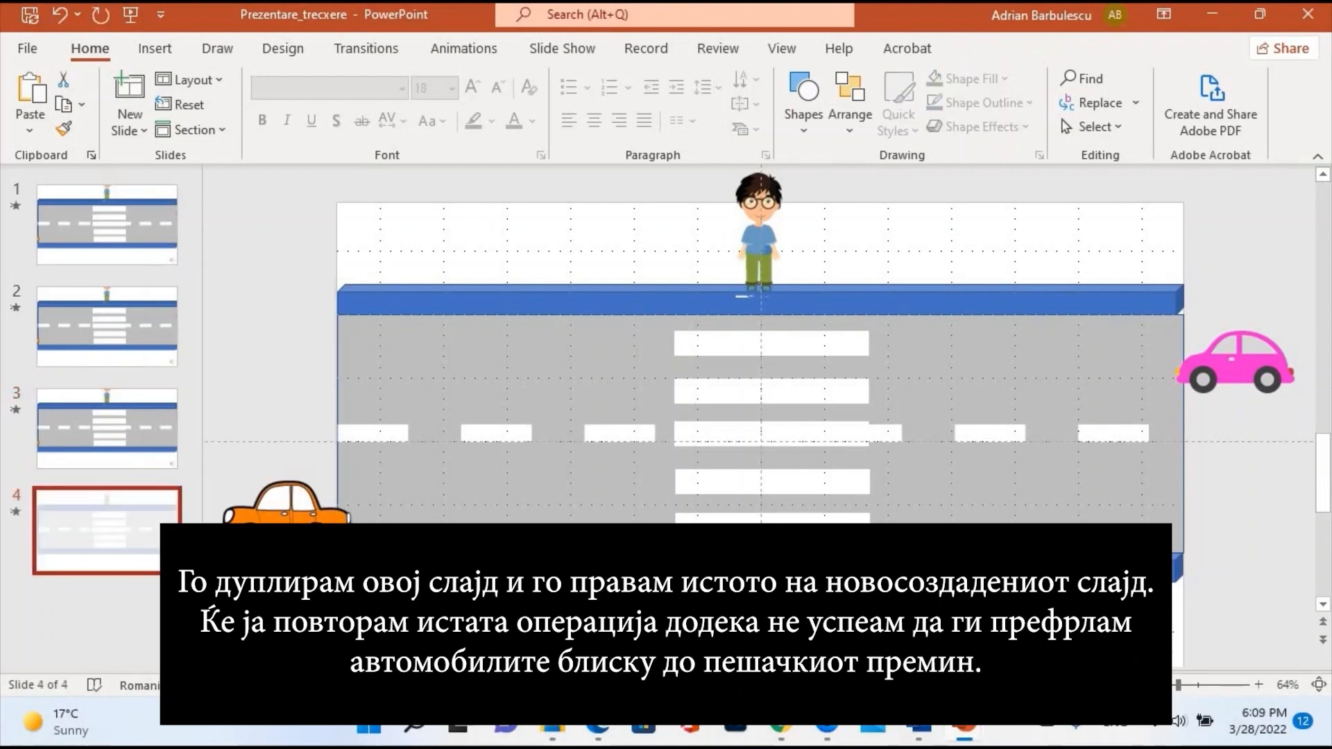
pyautogui.click(288, 509)
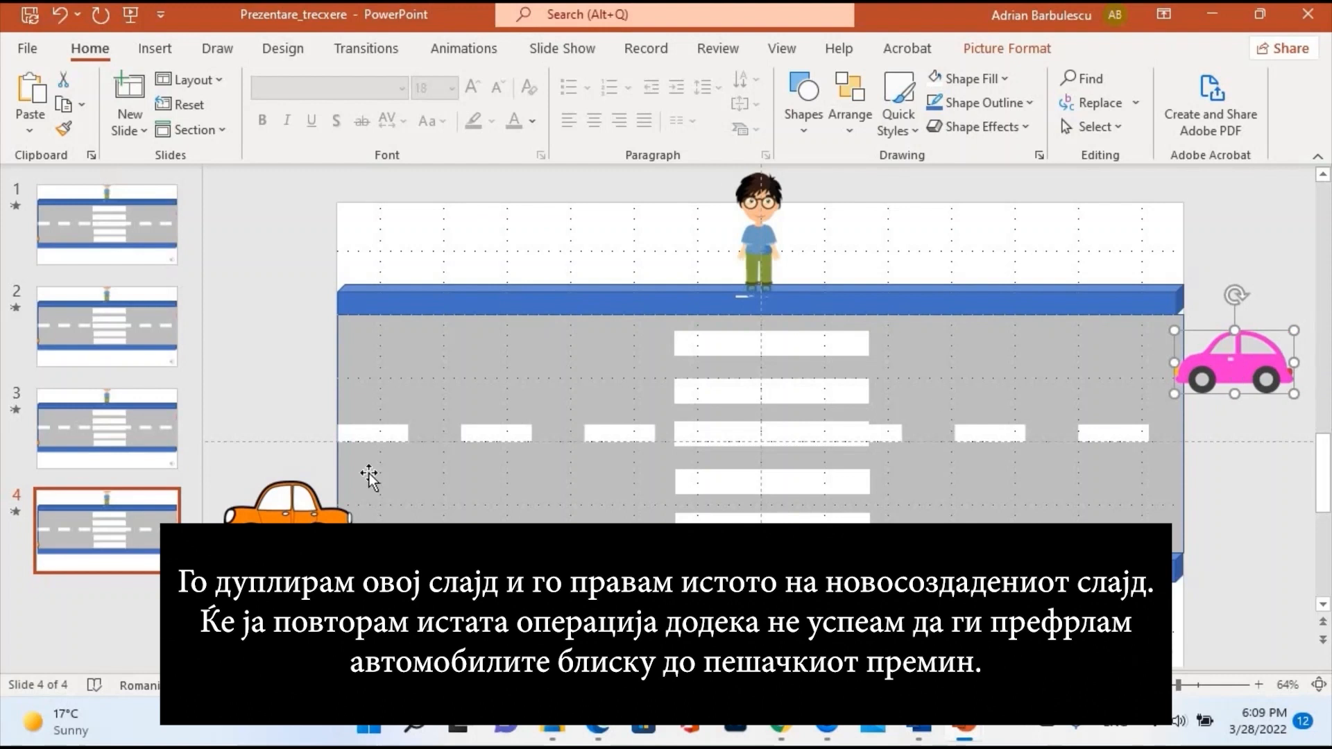
# Duplicate slide 4 and move both cars one more step toward the crossing on the new slide 5
pyautogui.rightClick(140, 536)
pyautogui.click(220, 277)
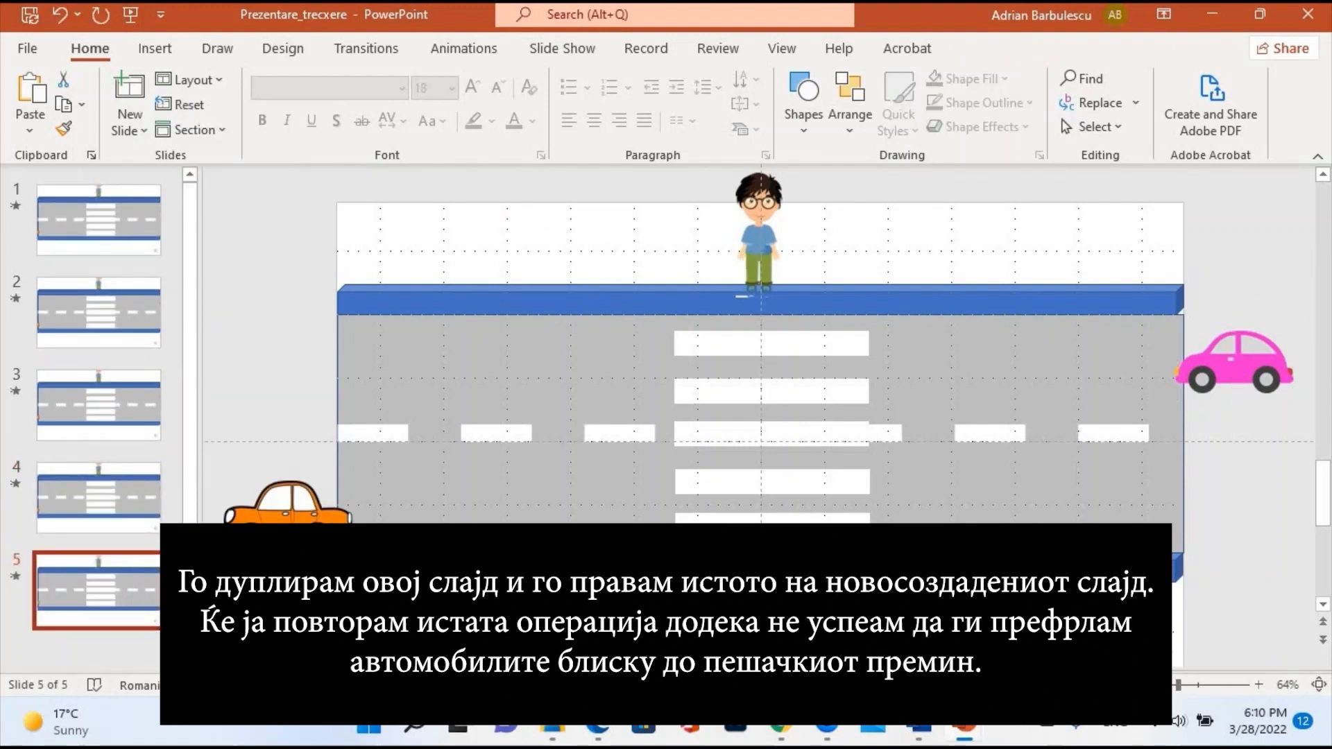
pyautogui.click(288, 503)
pyautogui.click(1190, 364)
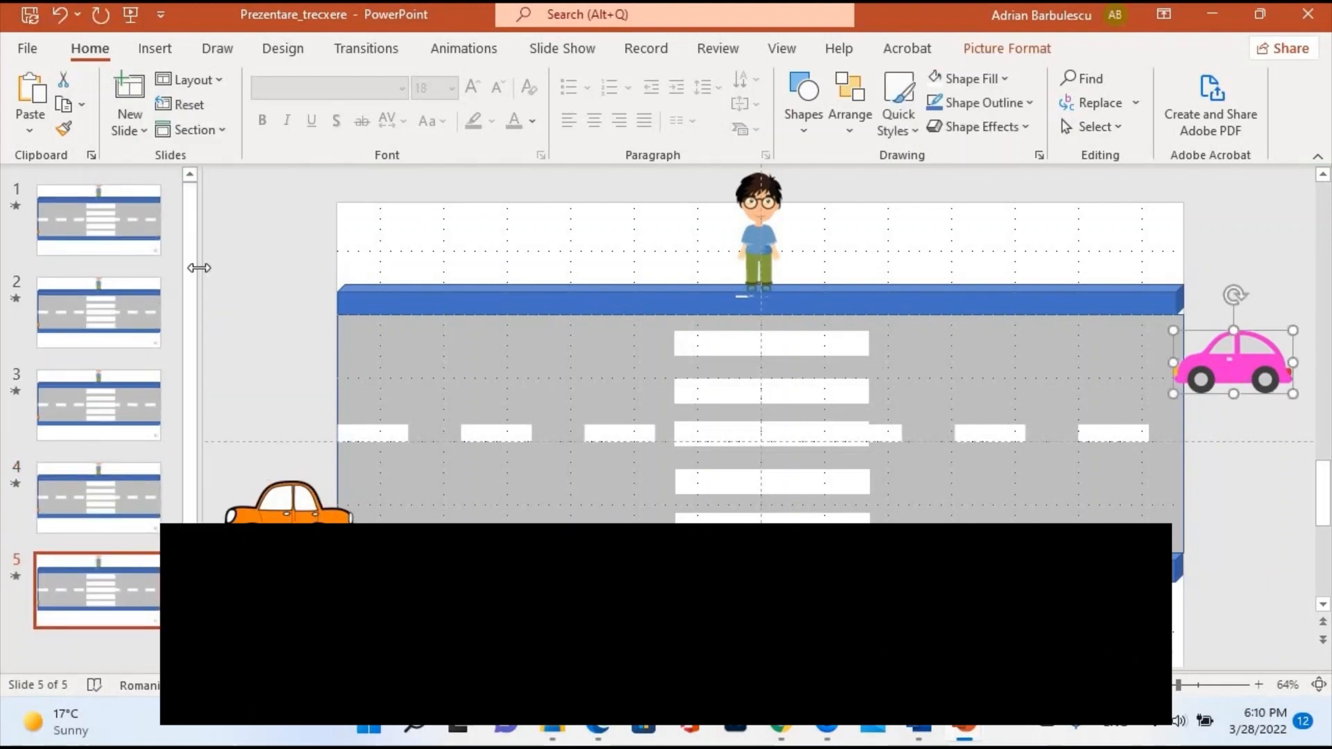
# Go through slides 1 to 5 in order to check how the cars move from frame to frame
pyautogui.click(82, 234)
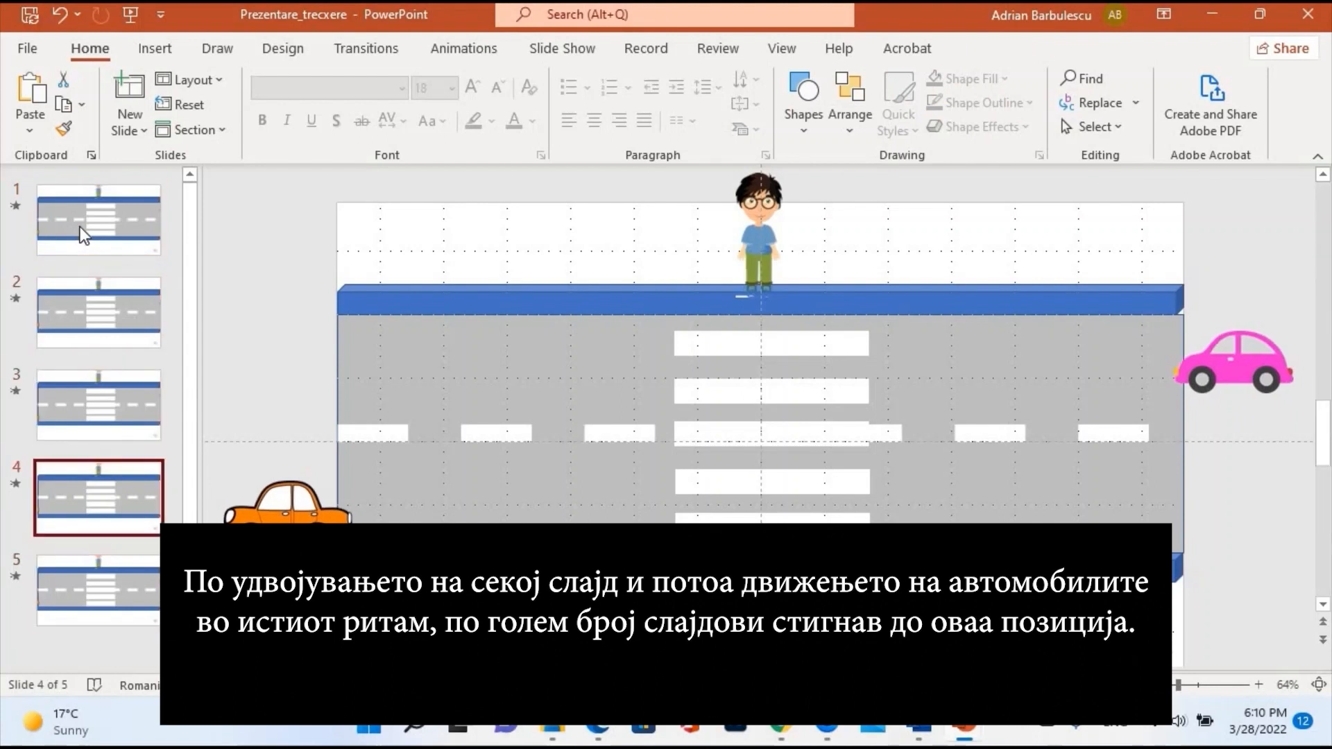
pyautogui.press('Down')
pyautogui.press('Down')
pyautogui.press('Down')
pyautogui.press('Down')
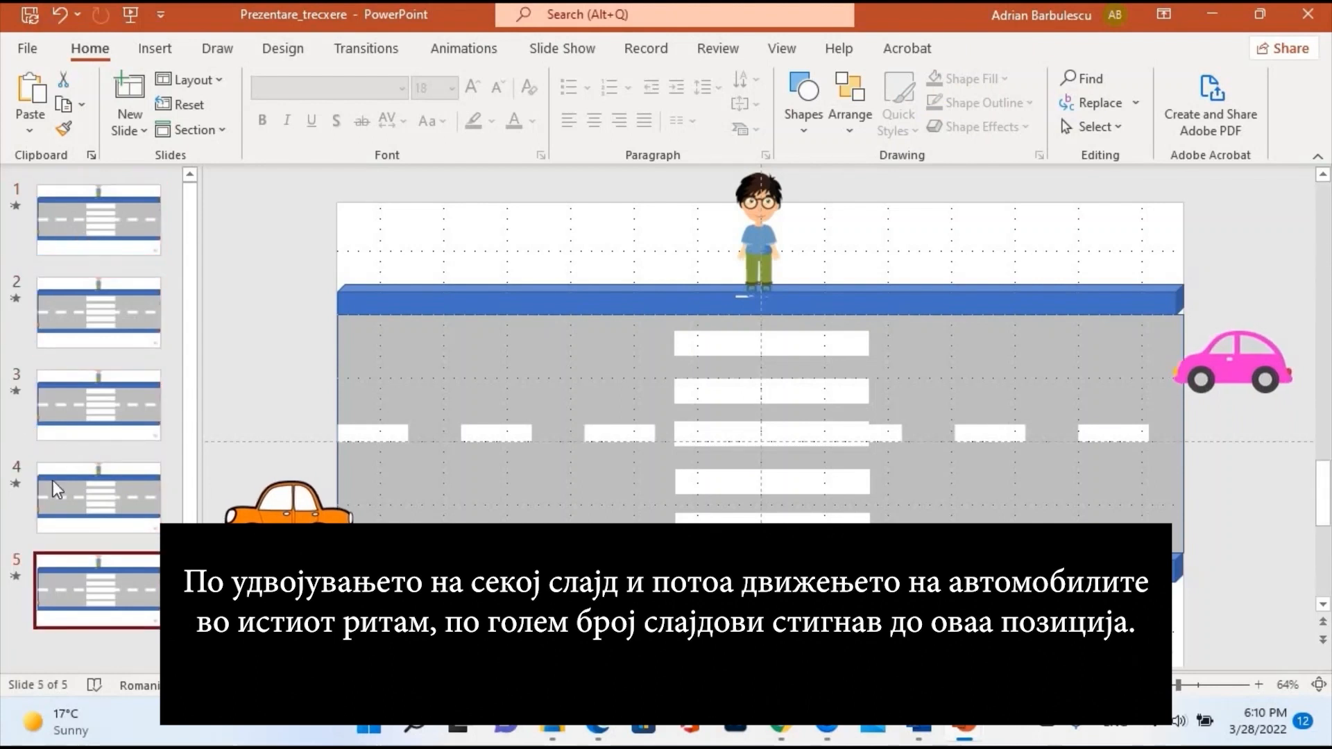
# Switch to the Prezentare_trecxere1 presentation, duplicate slide 160 and nudge the boy one step down on the copy
pyautogui.moveTo(966, 733)
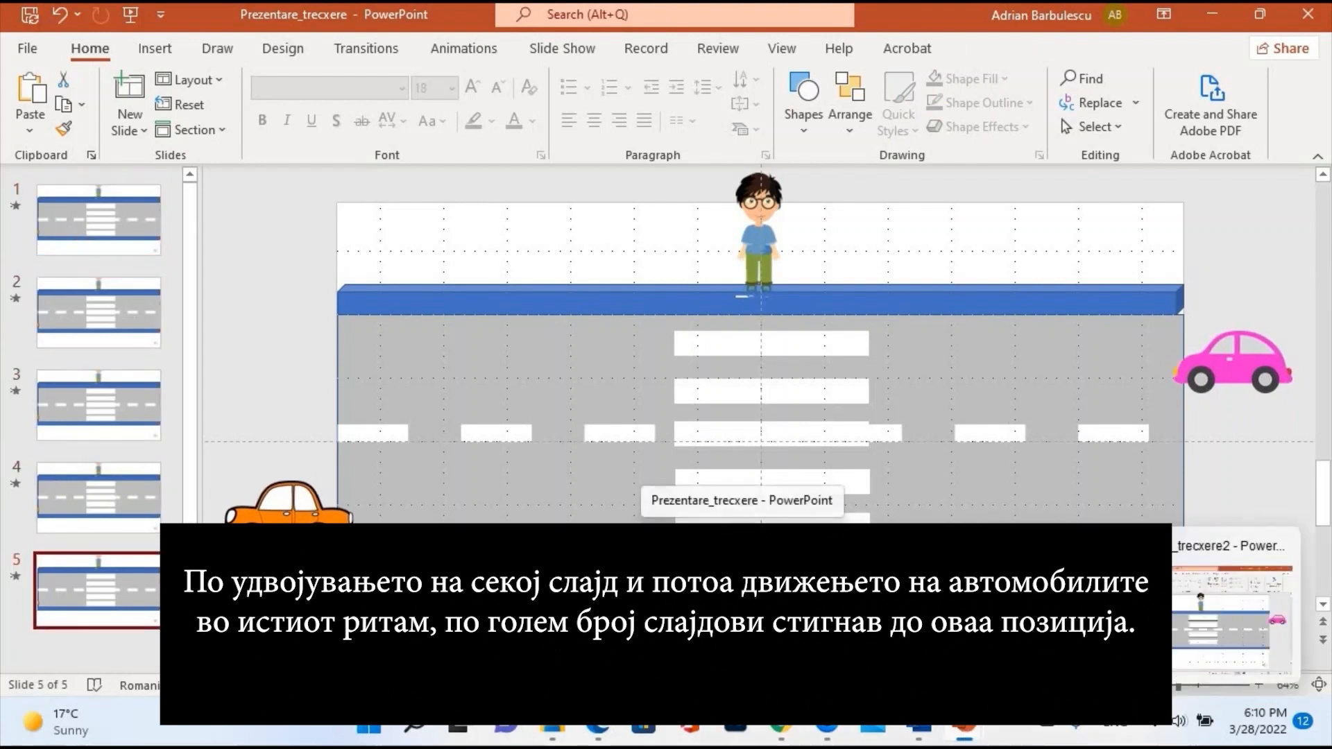
pyautogui.click(964, 617)
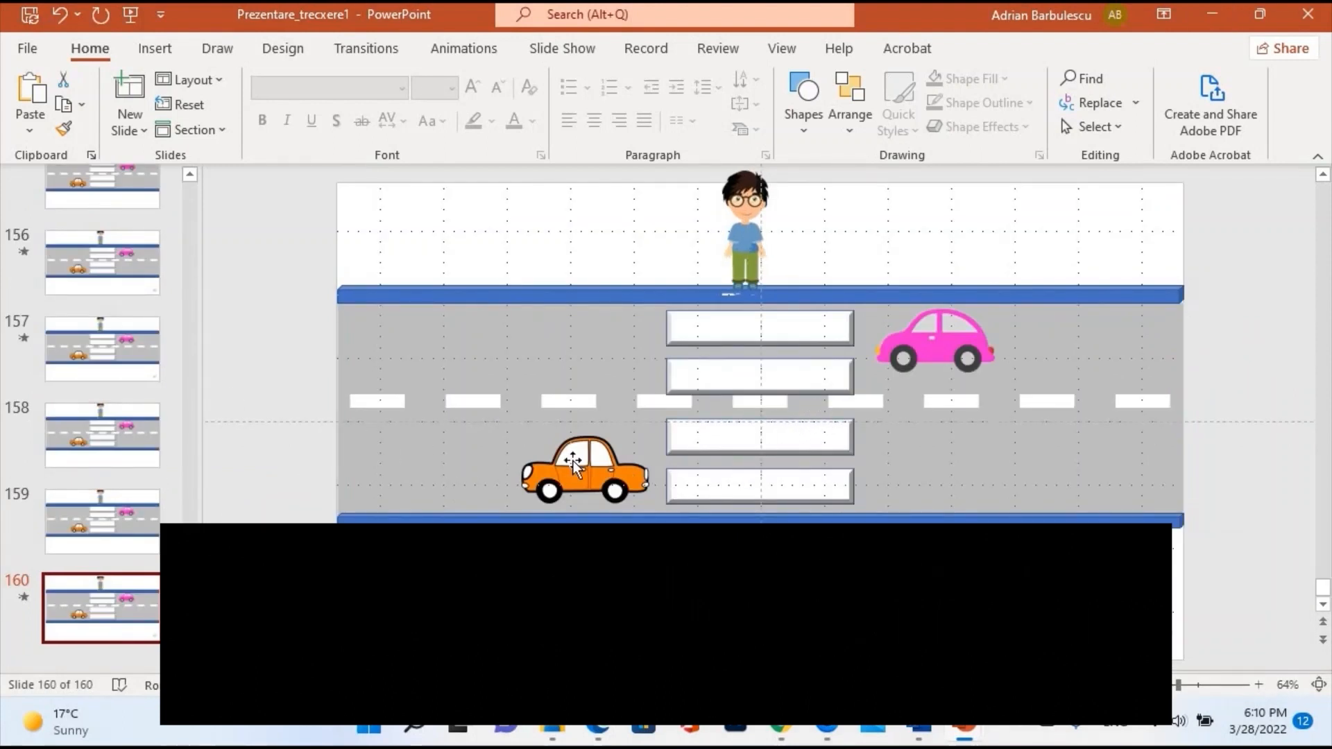
pyautogui.rightClick(99, 605)
pyautogui.click(746, 286)
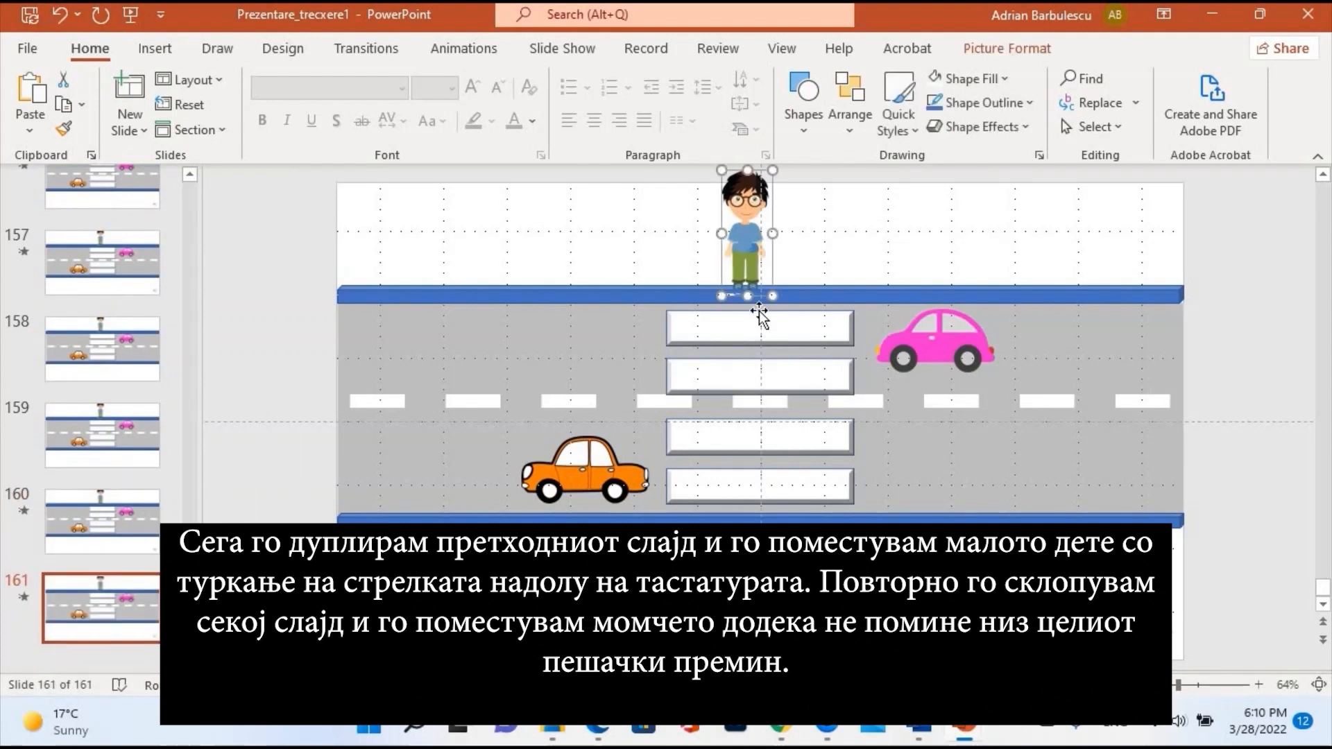
# Duplicate slides 161 and 162 in turn, nudging the boy one step further toward the crossing on each new copy
pyautogui.rightClick(104, 607)
pyautogui.click(198, 348)
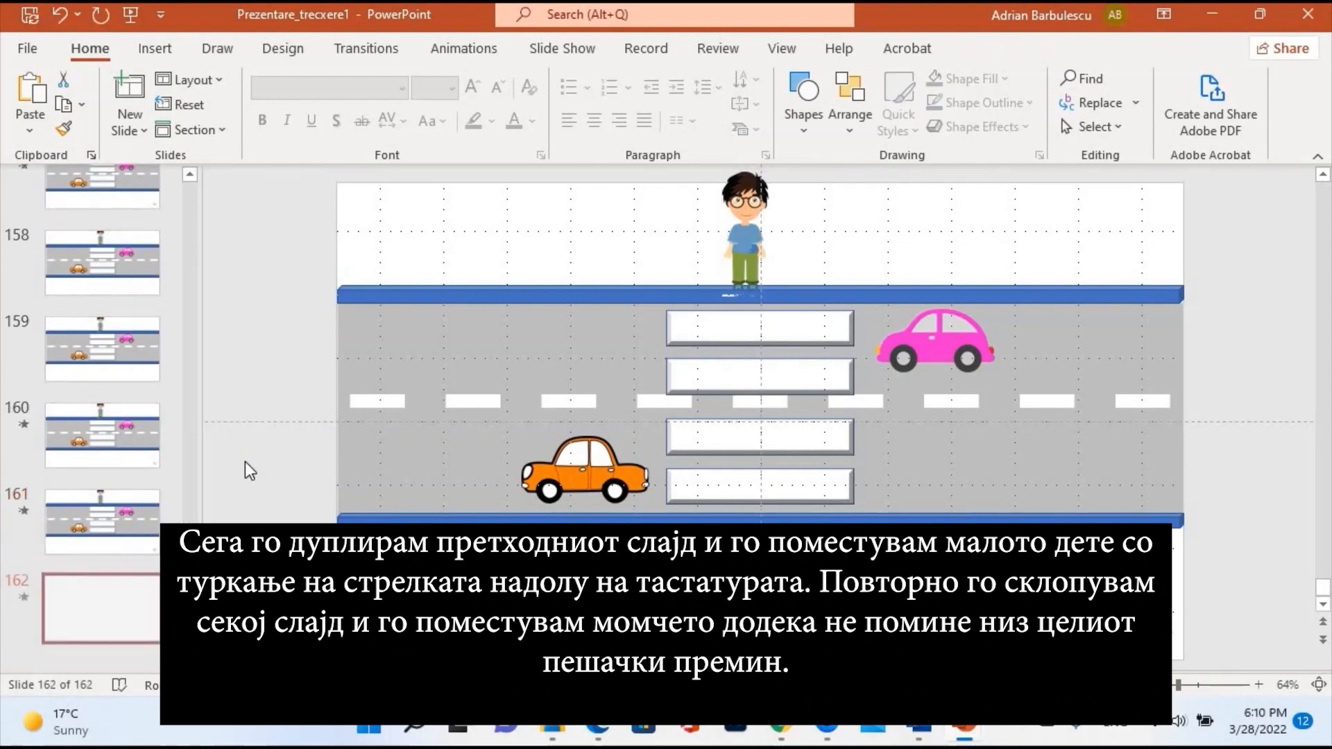
pyautogui.click(746, 260)
pyautogui.rightClick(127, 599)
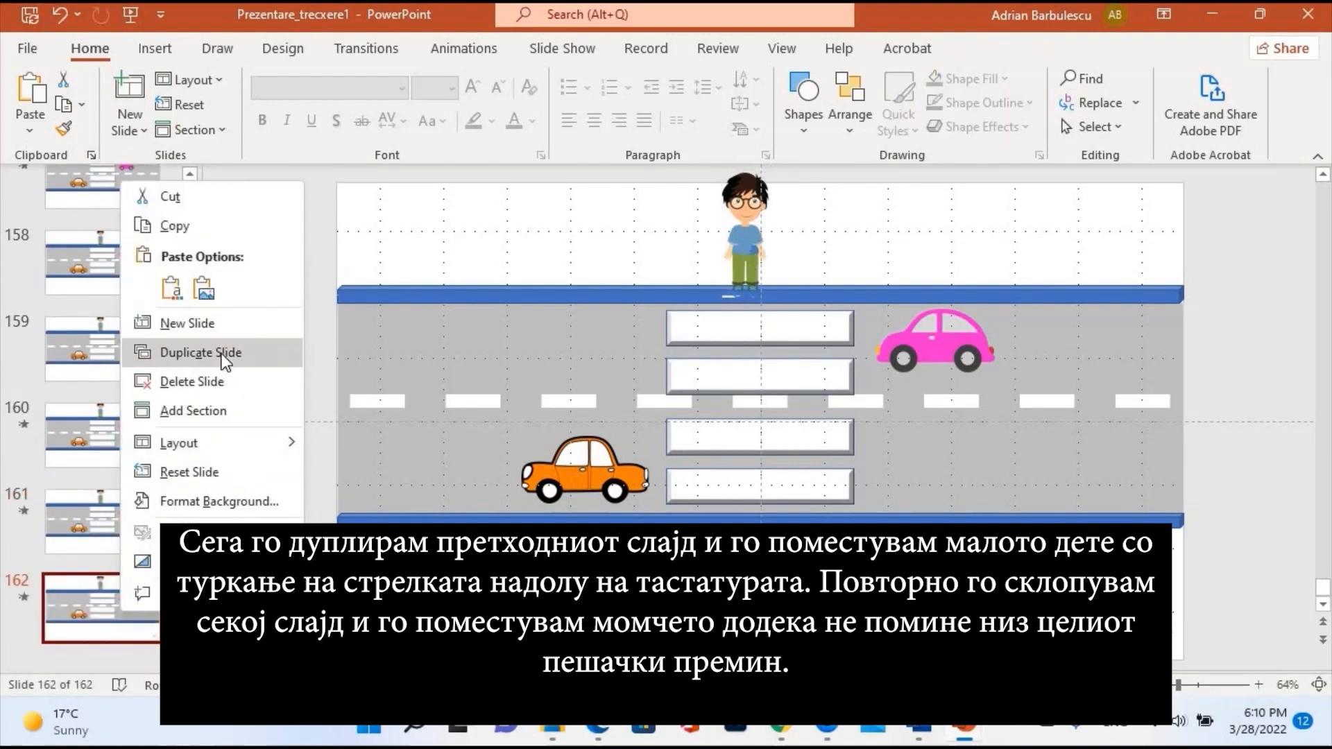
pyautogui.click(182, 349)
pyautogui.click(752, 247)
# Duplicate slide 163, nudge the boy one step down on the copy, and duplicate slide 164 as well
pyautogui.rightClick(104, 603)
pyautogui.click(182, 347)
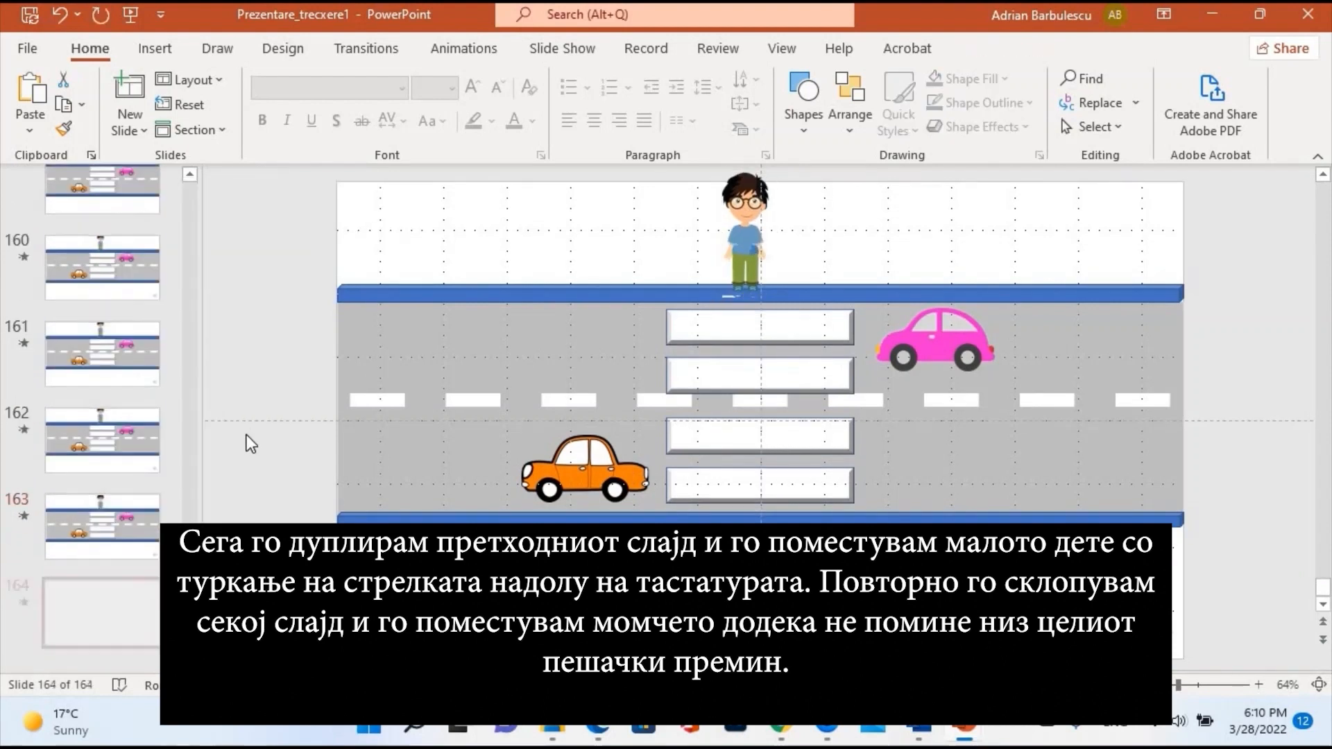
pyautogui.click(752, 264)
pyautogui.rightClick(107, 597)
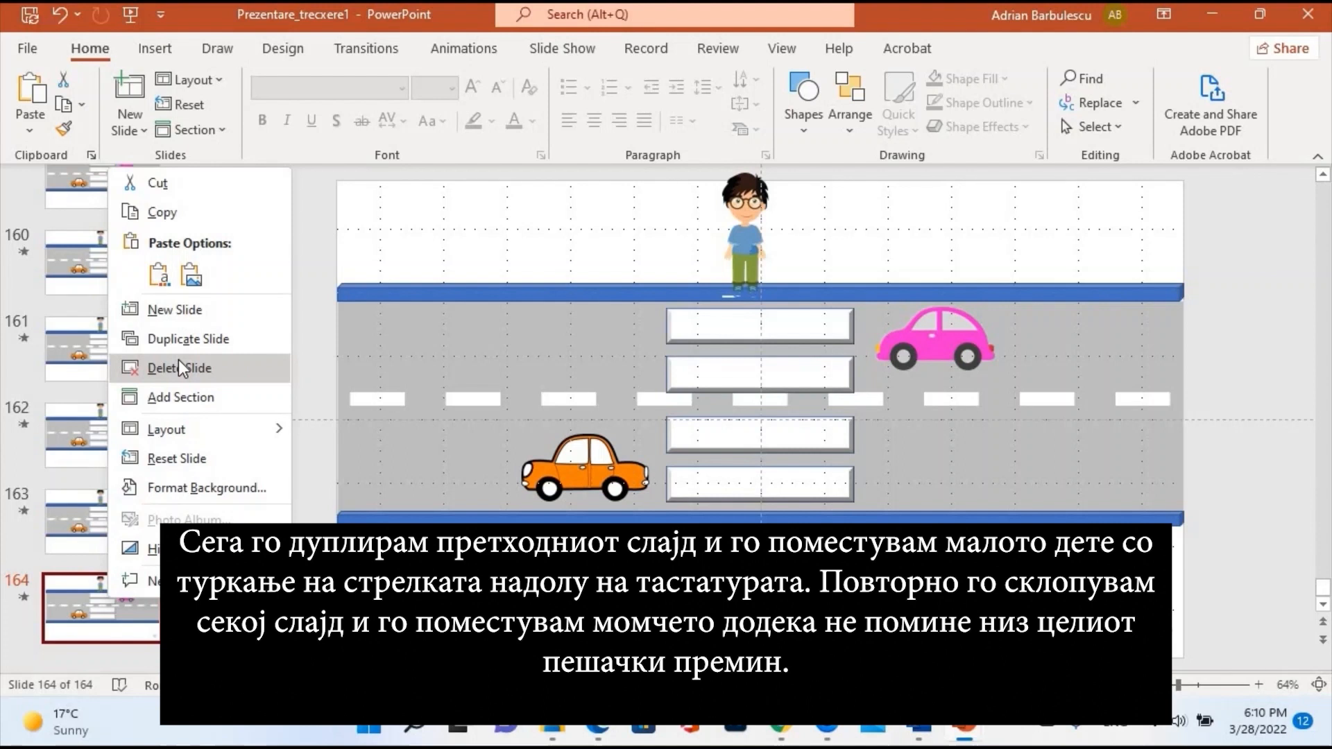
pyautogui.click(182, 338)
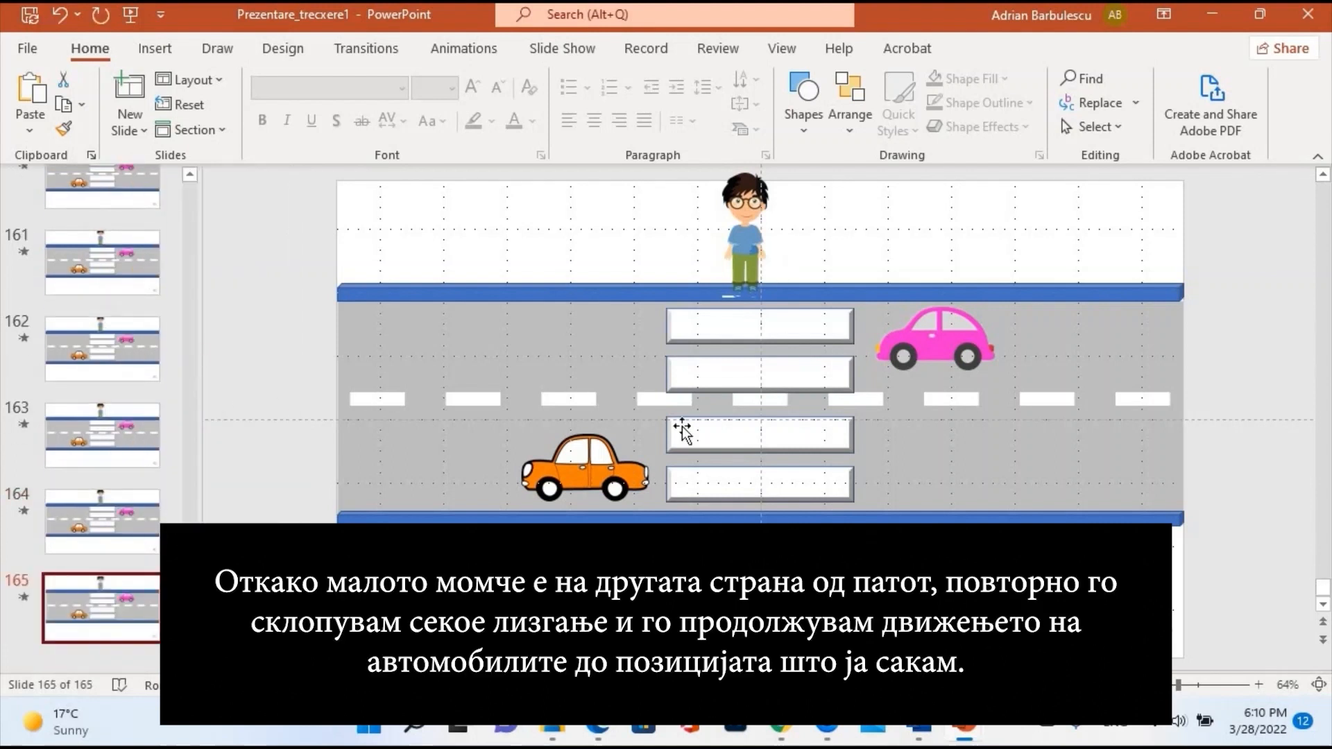
# Switch to the Prezentare_trecxere2 presentation and look at its last slides, from 438 back to 435
pyautogui.click(1241, 590)
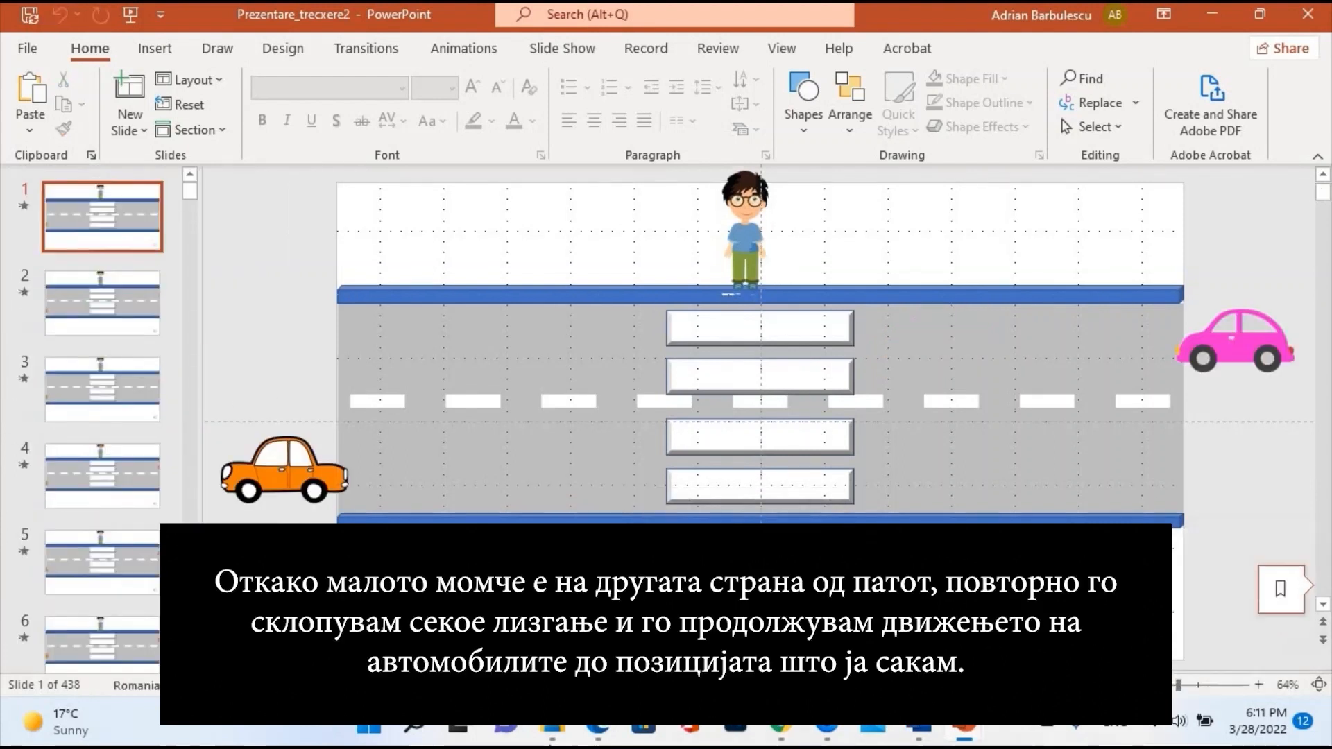
pyautogui.moveTo(190, 195); pyautogui.dragTo(177, 169)
pyautogui.click(74, 613)
pyautogui.click(102, 520)
pyautogui.click(115, 431)
pyautogui.click(114, 361)
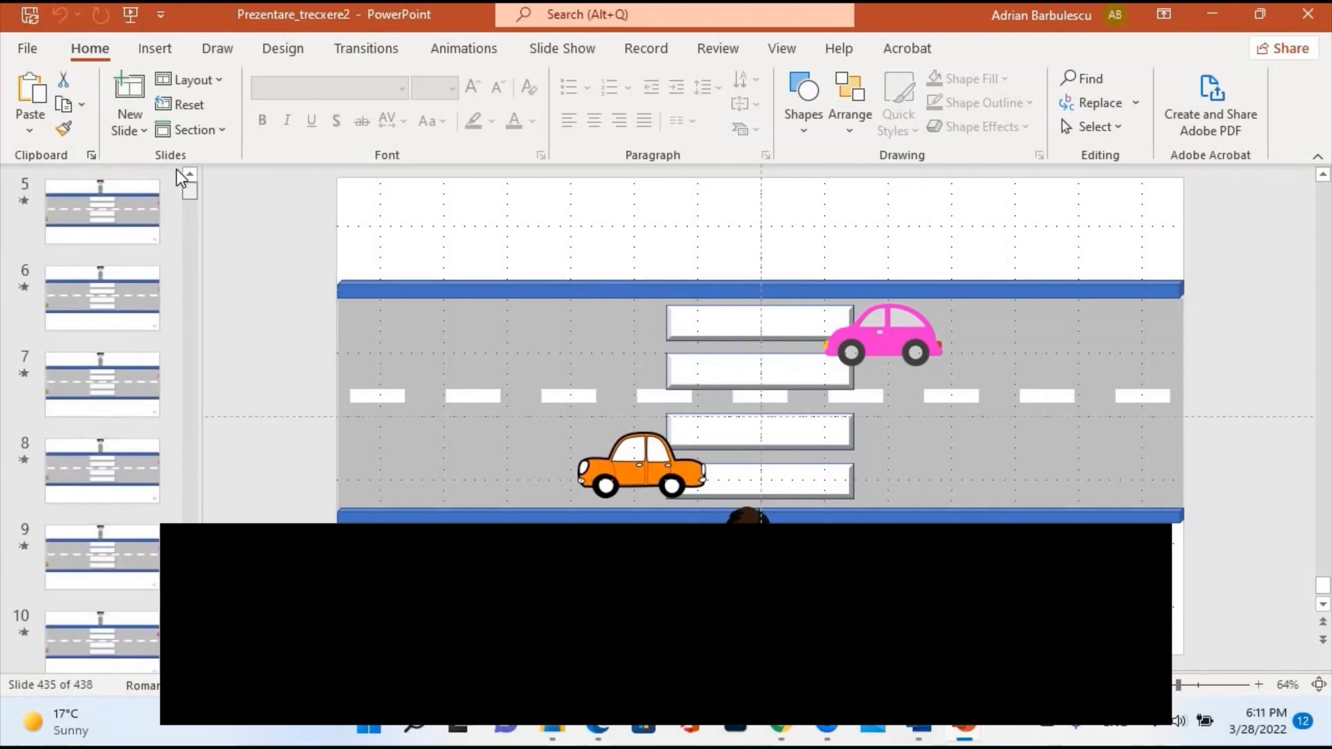
# Run quickly through every slide from the first to slide 438 to preview the whole crossing animation
pyautogui.press('Home')
pyautogui.press('Down')
pyautogui.press('Down')
pyautogui.press('Down')
pyautogui.press('Down')
pyautogui.press('Down')
pyautogui.press('Down')
pyautogui.press('Down')
pyautogui.press('Down')
pyautogui.press('Down')
pyautogui.press('Down')
pyautogui.press('Down')
pyautogui.press('Down')
pyautogui.press('Down')
pyautogui.press('Down')
pyautogui.press('Down')
pyautogui.press('Down')
pyautogui.press('Down')
pyautogui.press('Down')
pyautogui.press('Down')
pyautogui.press('Down')
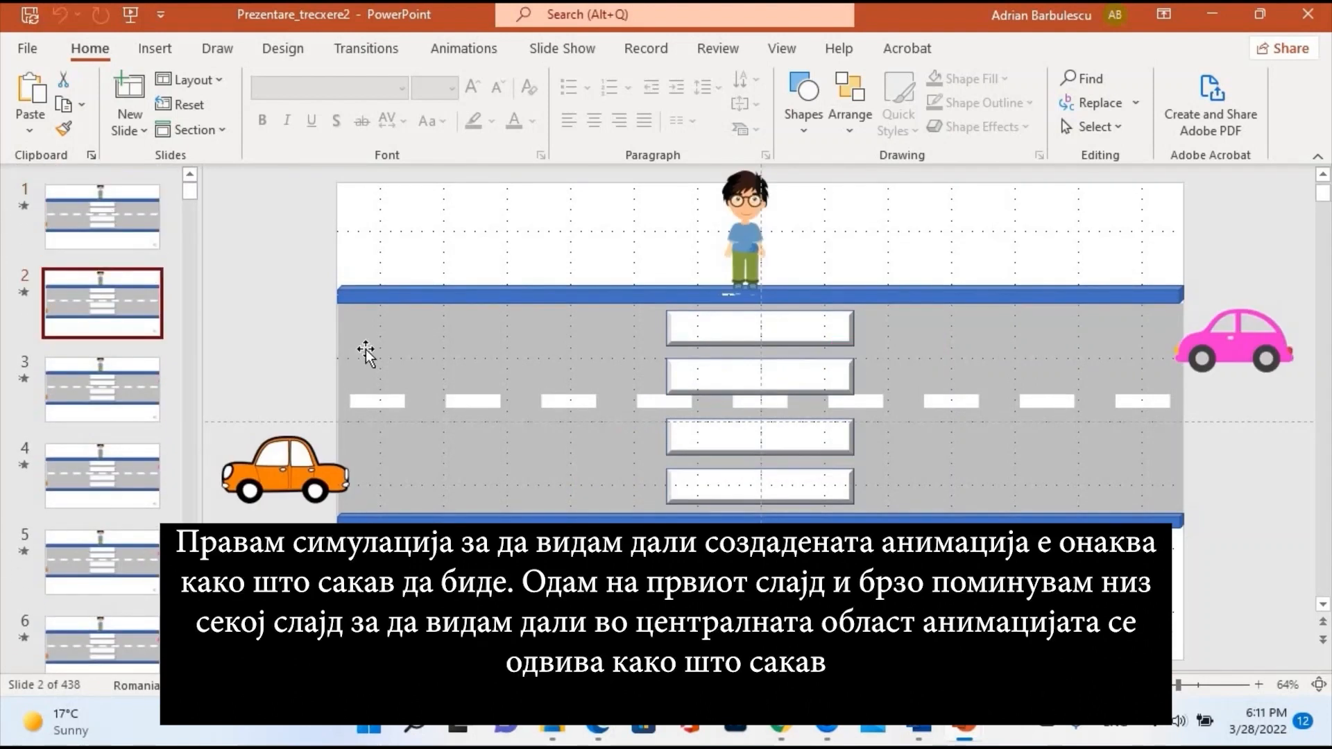
pyautogui.press('Down')
pyautogui.press('Down')
pyautogui.press('Down')
pyautogui.press('Down')
pyautogui.press('Down')
pyautogui.press('Down')
pyautogui.press('Down')
pyautogui.press('Down')
pyautogui.press('Down')
pyautogui.press('Down')
pyautogui.press('Down')
pyautogui.press('Down')
pyautogui.press('Down')
pyautogui.press('Down')
pyautogui.press('Down')
pyautogui.press('Down')
pyautogui.press('Down')
pyautogui.press('Down')
pyautogui.press('Down')
pyautogui.press('Down')
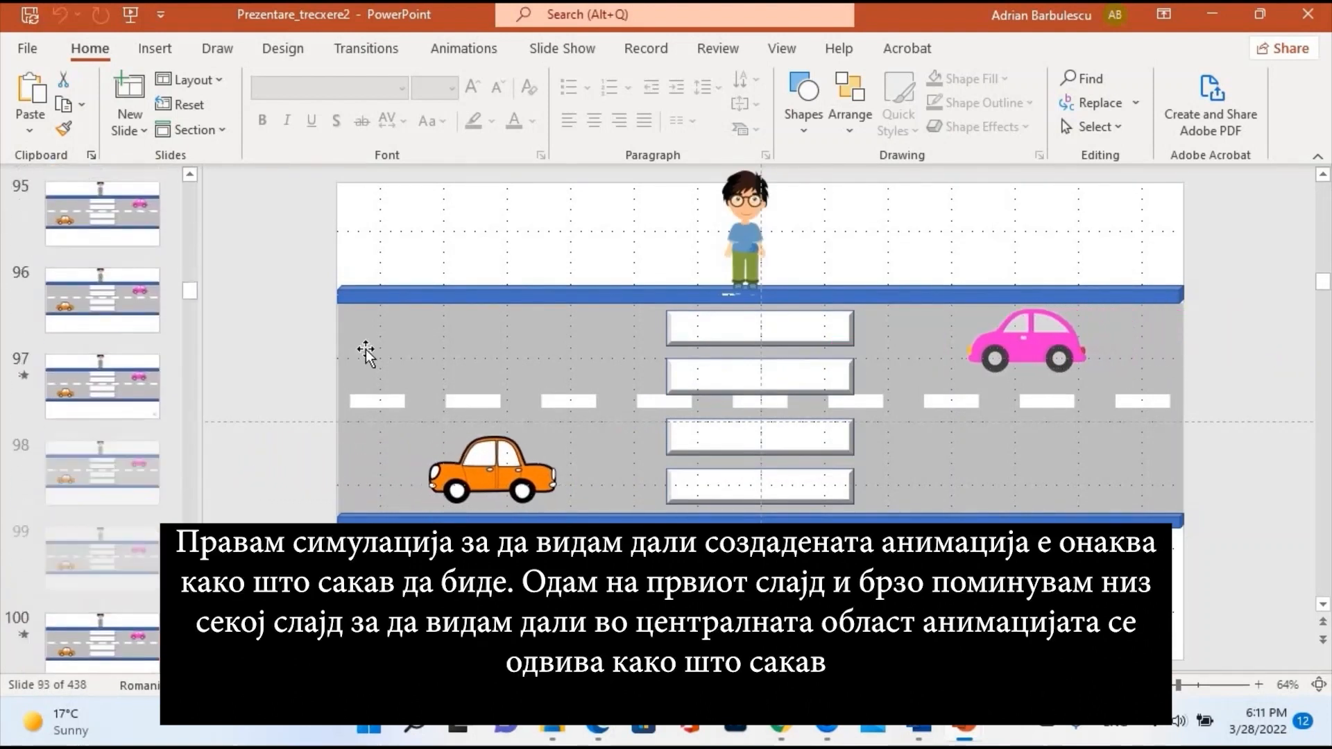
pyautogui.press('Down')
pyautogui.press('Down')
pyautogui.press('Down')
pyautogui.press('Down')
pyautogui.press('Down')
pyautogui.press('Down')
pyautogui.press('Down')
pyautogui.press('Down')
pyautogui.press('Down')
pyautogui.press('Down')
pyautogui.press('Down')
pyautogui.press('Down')
pyautogui.press('Down')
pyautogui.press('Down')
pyautogui.press('Down')
pyautogui.press('Down')
pyautogui.press('Down')
pyautogui.press('Down')
pyautogui.press('Down')
pyautogui.press('Down')
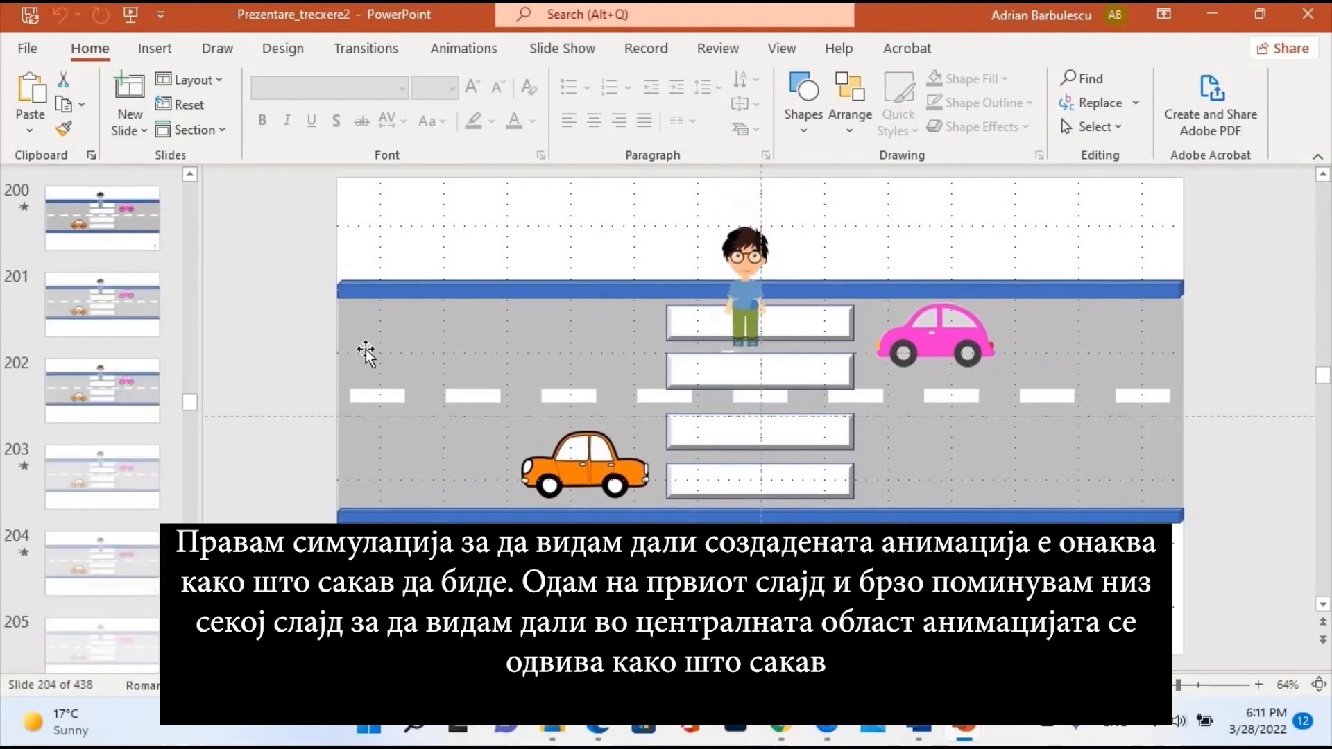
pyautogui.press('Down')
pyautogui.press('Down')
pyautogui.press('Down')
pyautogui.press('Down')
pyautogui.press('Down')
pyautogui.press('Down')
pyautogui.press('Down')
pyautogui.press('Down')
pyautogui.press('Down')
pyautogui.press('Down')
pyautogui.press('Down')
pyautogui.press('Down')
pyautogui.press('Down')
pyautogui.press('Down')
pyautogui.press('Down')
pyautogui.press('Down')
pyautogui.press('Down')
pyautogui.press('Down')
pyautogui.press('Down')
pyautogui.press('Down')
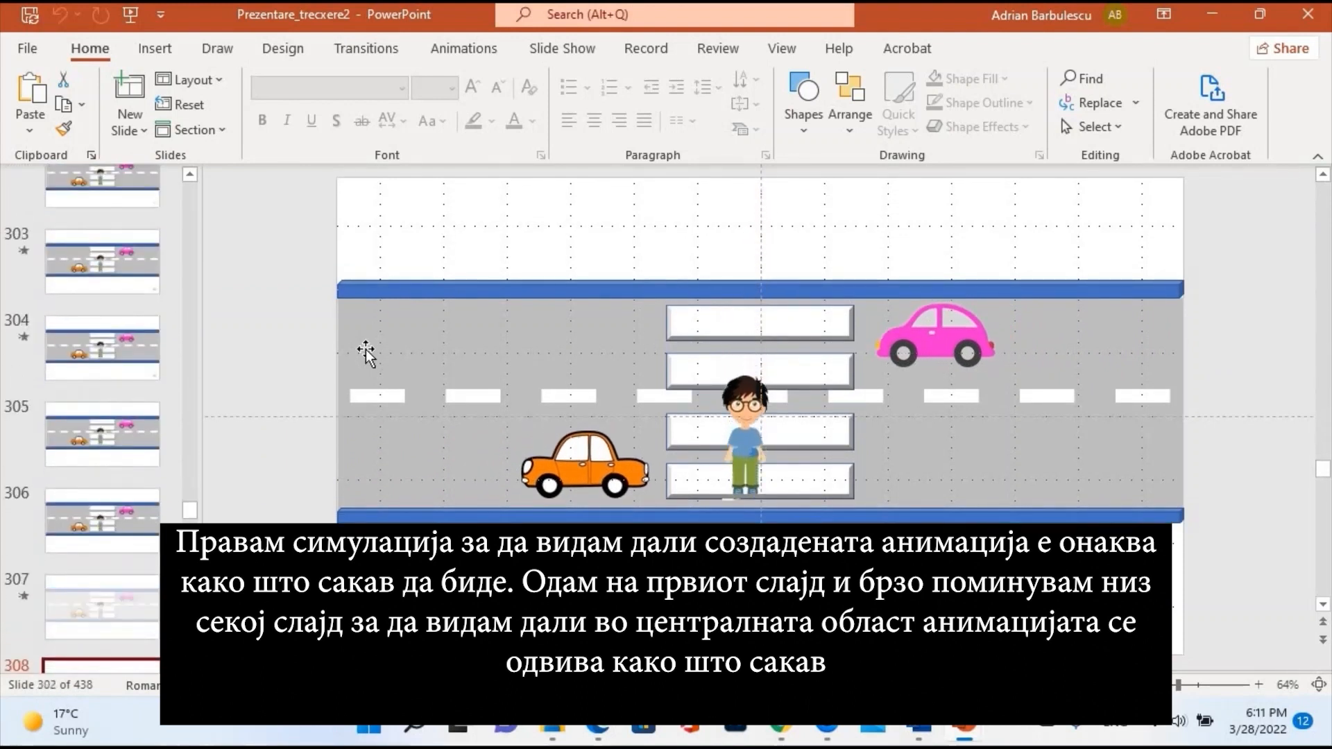
pyautogui.press('Down')
pyautogui.press('Down')
pyautogui.press('Down')
pyautogui.press('Down')
pyautogui.press('Down')
pyautogui.press('Down')
pyautogui.press('Down')
pyautogui.press('Down')
pyautogui.press('Down')
pyautogui.press('Down')
pyautogui.press('Down')
pyautogui.press('Down')
pyautogui.press('Down')
pyautogui.press('Down')
pyautogui.press('Down')
pyautogui.press('Down')
pyautogui.press('Down')
pyautogui.press('Down')
pyautogui.press('Down')
pyautogui.press('Down')
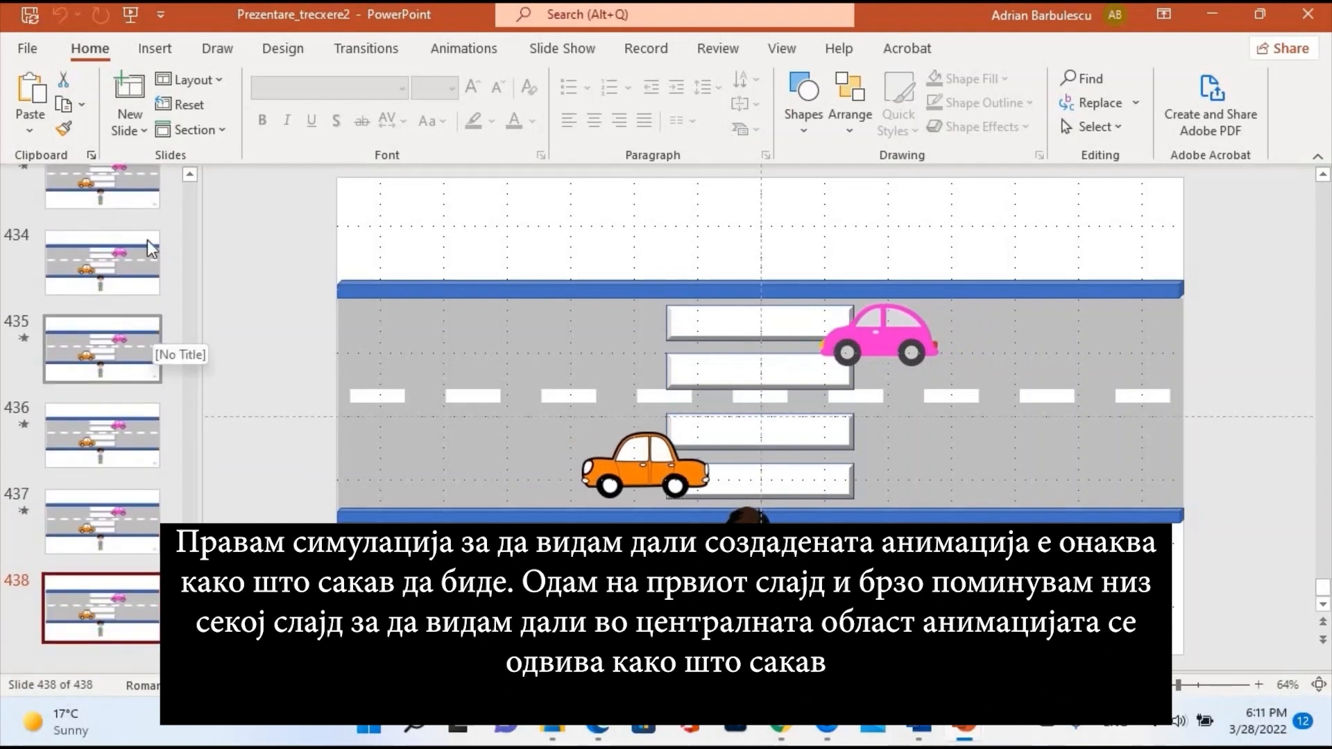
# Set up an export of the presentation as a video in Full HD (1080p) quality
pyautogui.click(28, 52)
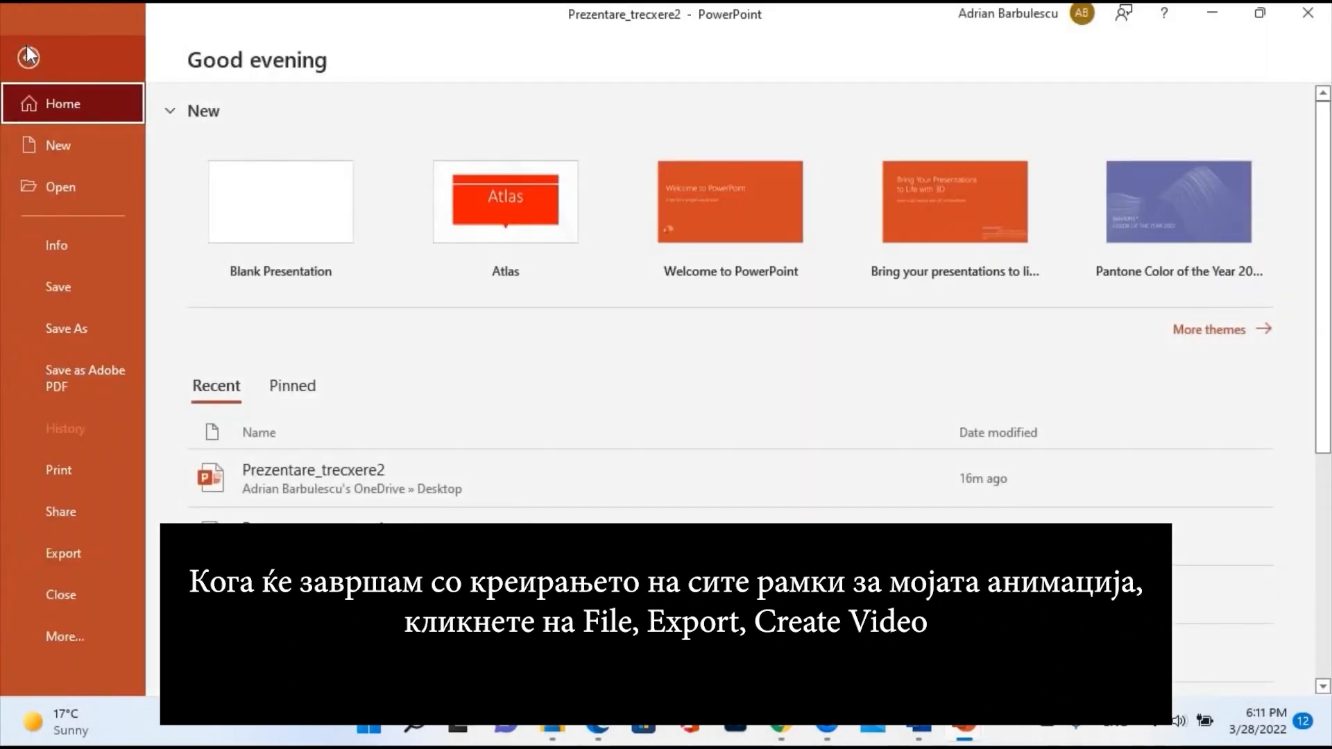
pyautogui.click(69, 551)
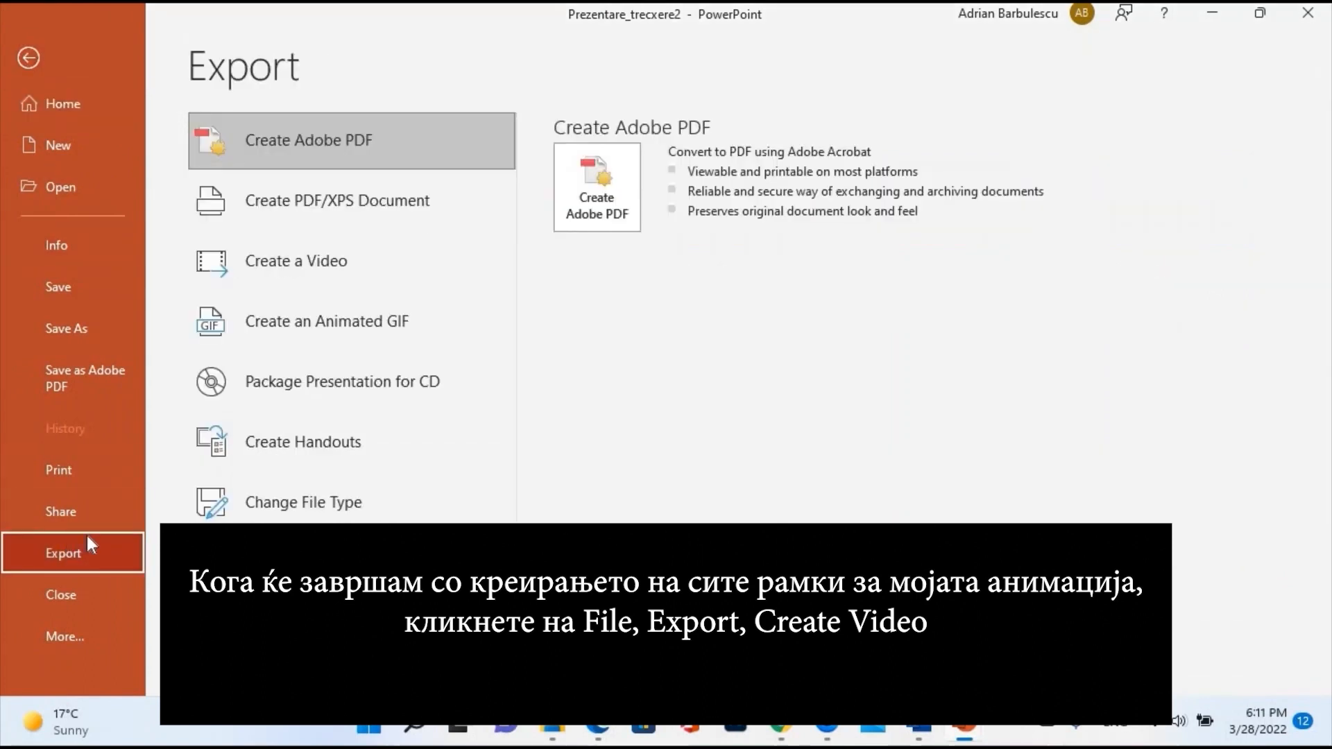
pyautogui.click(309, 272)
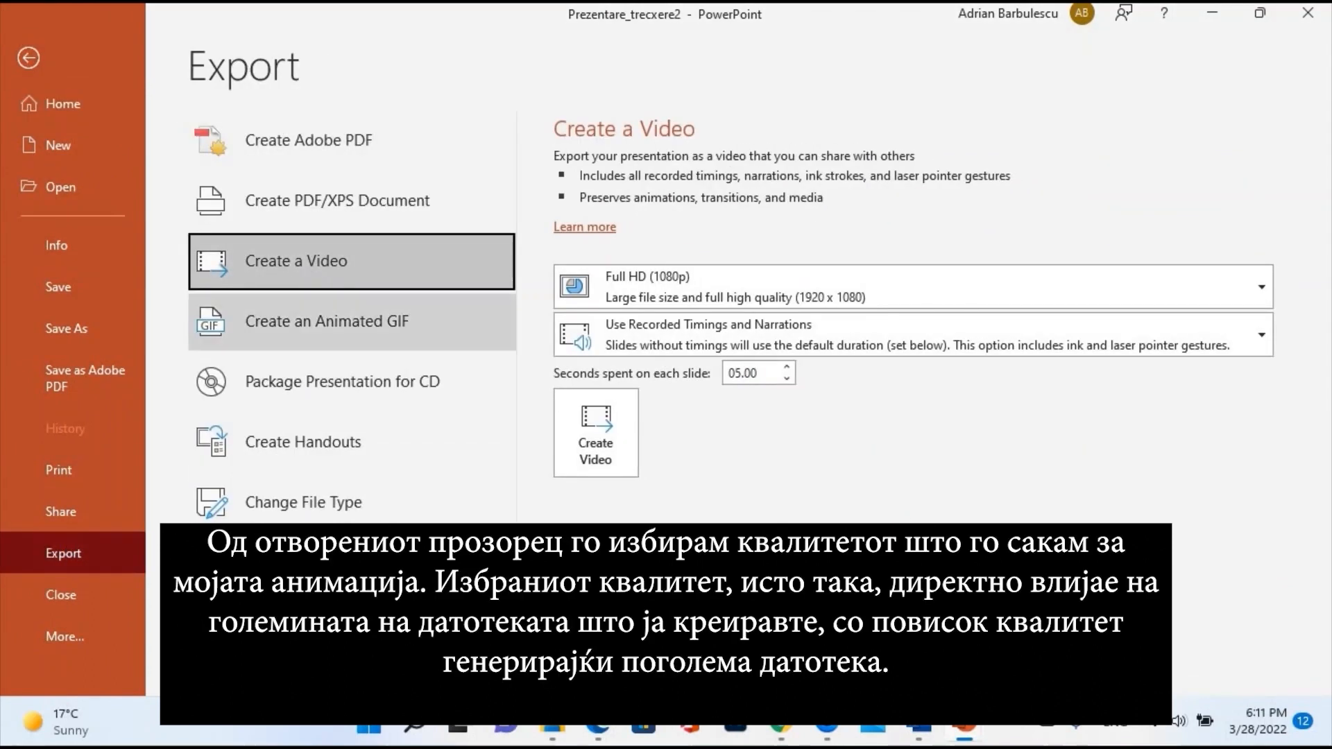
pyautogui.click(787, 300)
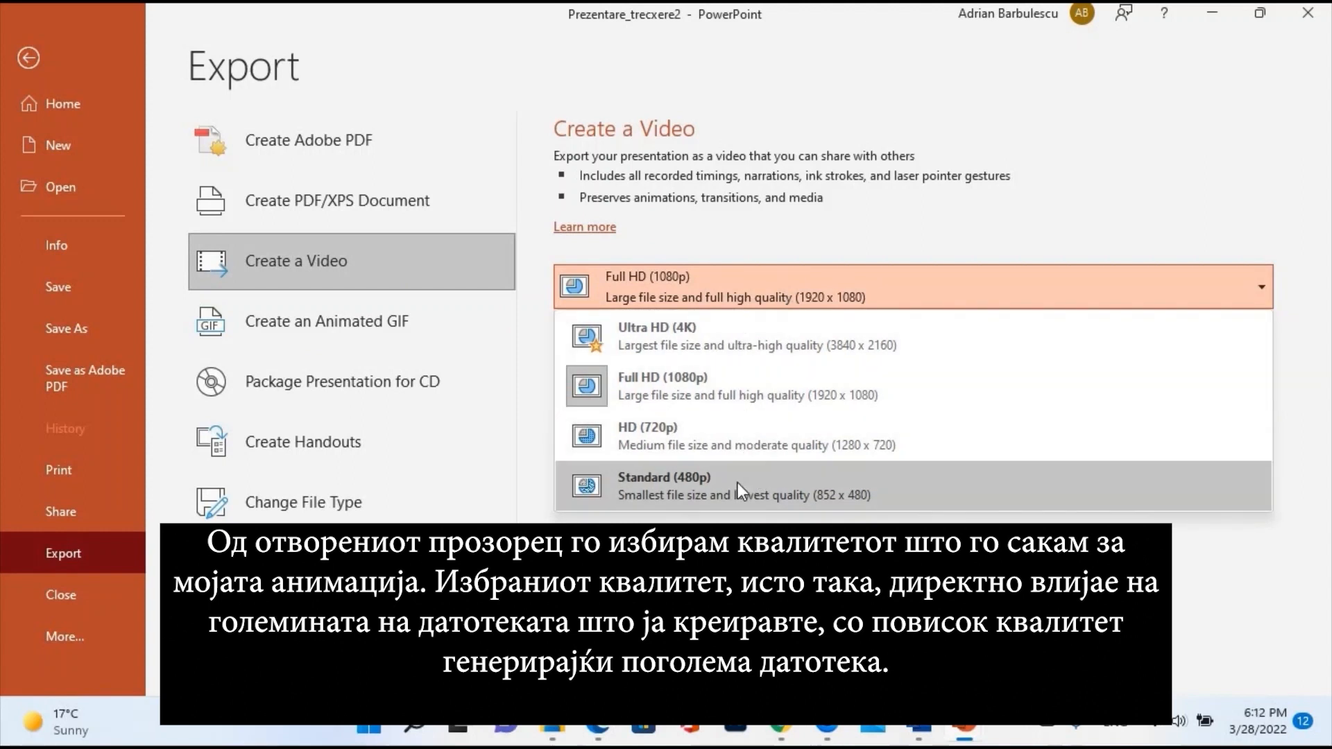
pyautogui.click(729, 402)
# Set the time spent on each slide to 00.05 seconds, keeping the Use Recorded Timings and Narrations option
pyautogui.click(766, 377)
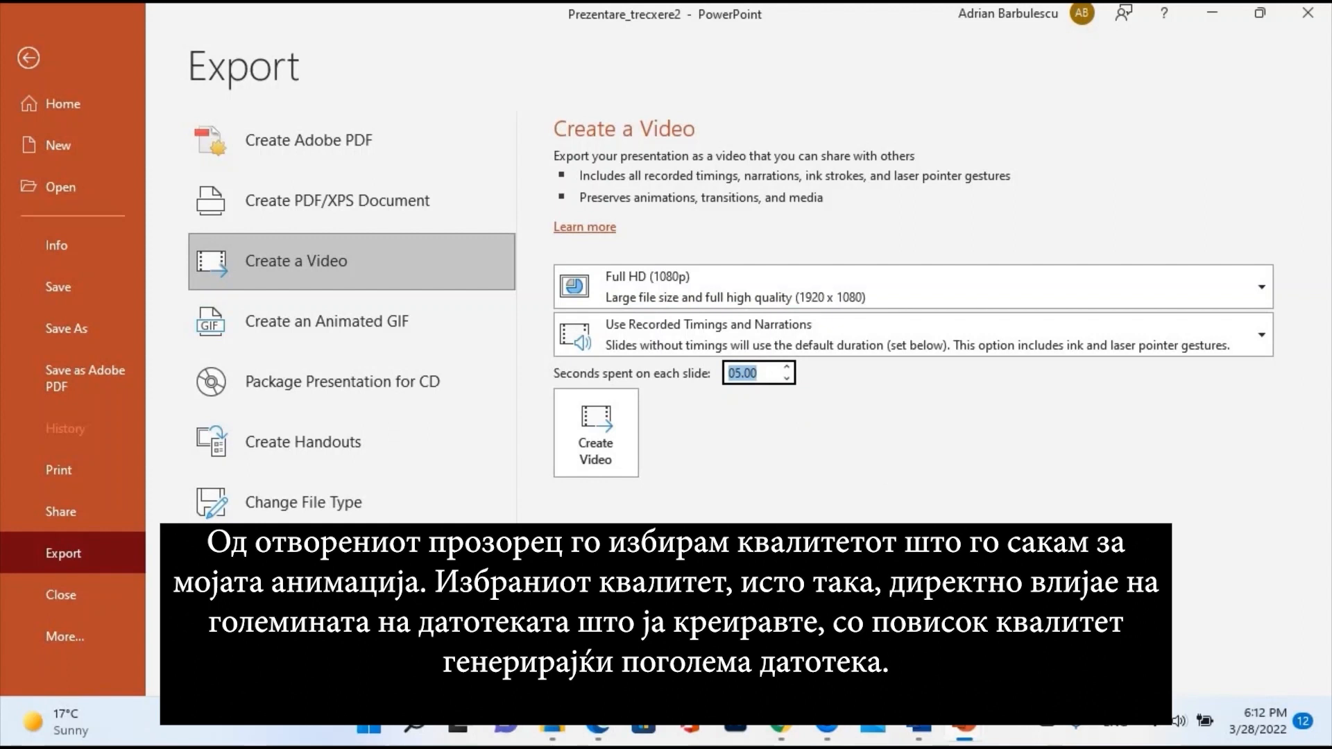
pyautogui.click(749, 378)
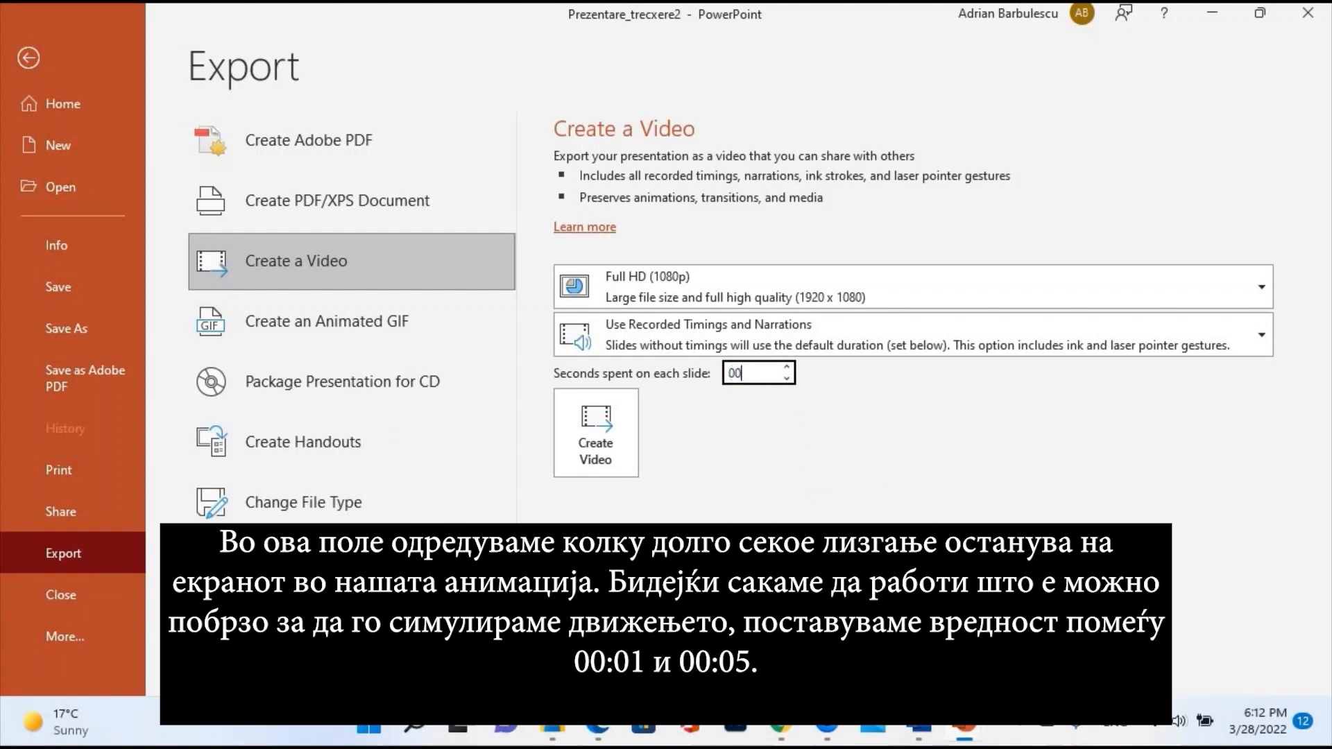
pyautogui.click(787, 347)
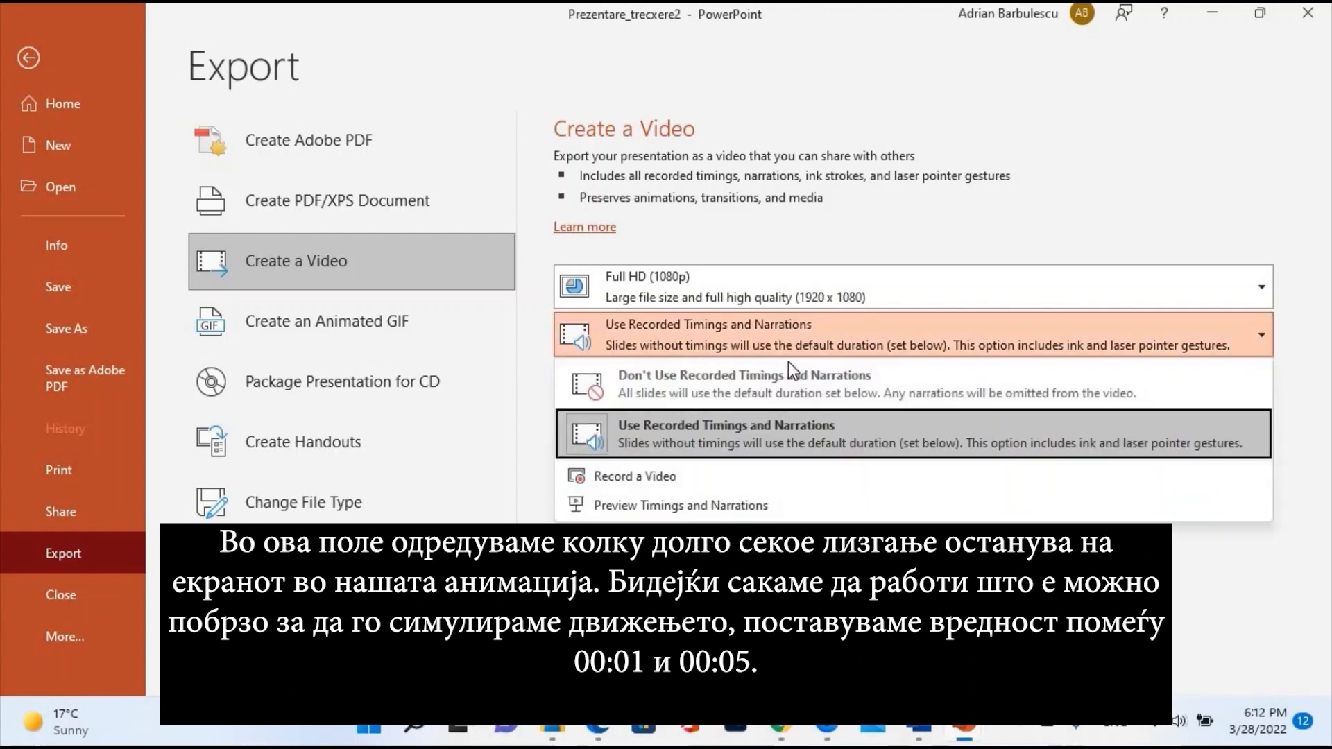
pyautogui.click(786, 352)
pyautogui.click(786, 368)
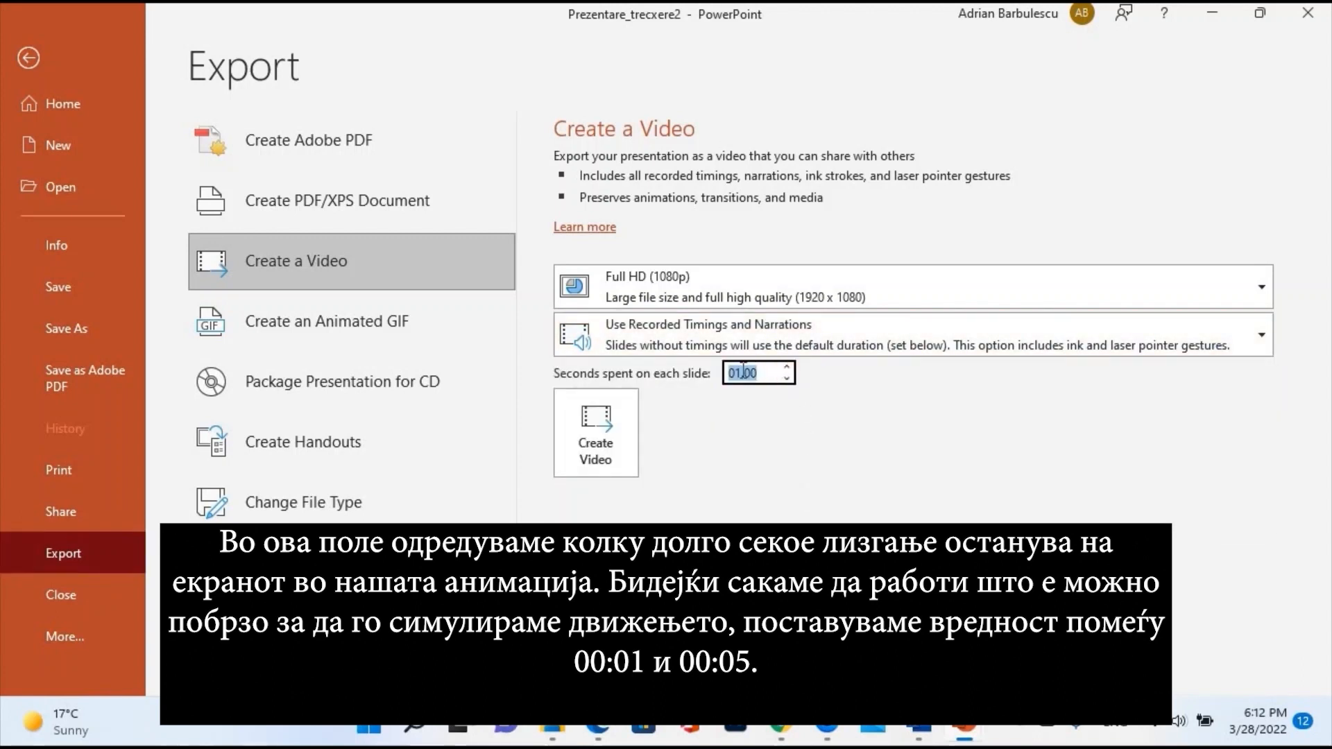
pyautogui.hotkey('shift', 'Right')
pyautogui.write('0')
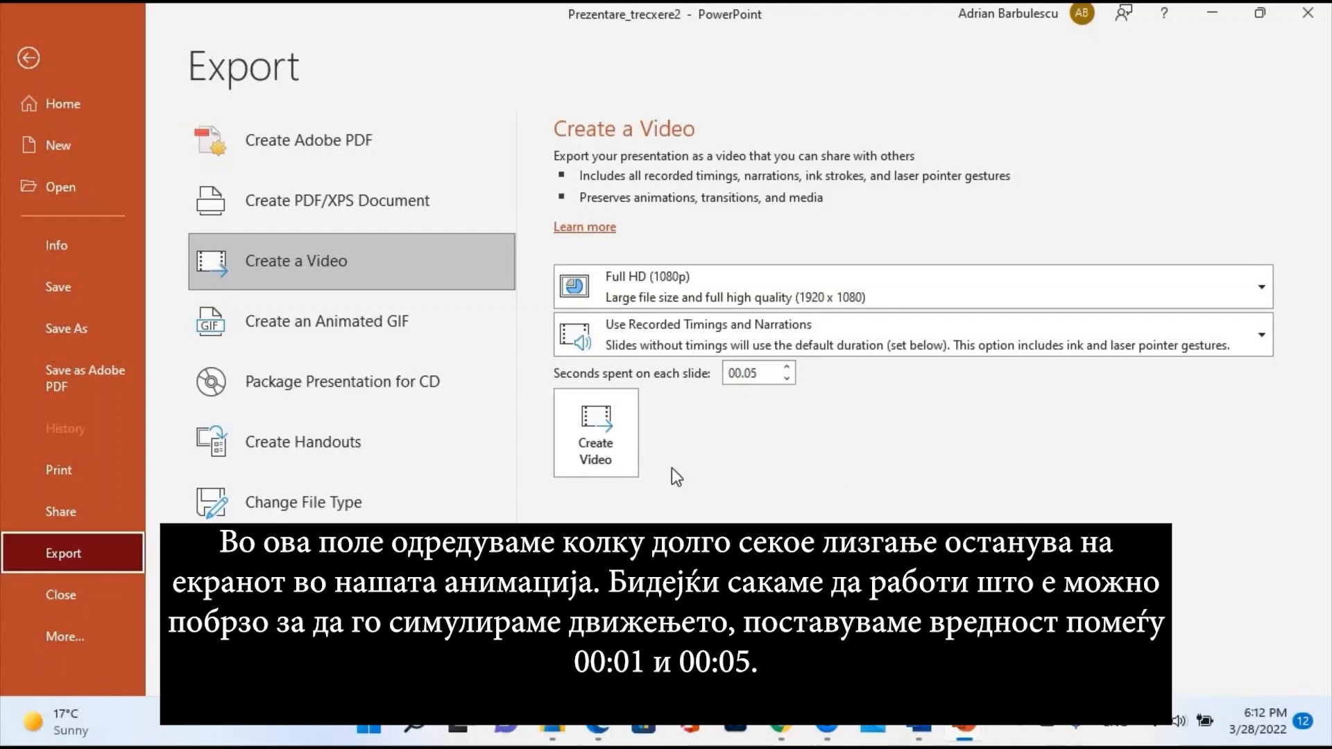
# Create the video and save it in the Downloads folder as an MPEG-4 Video named Prezentare_trecxere2
pyautogui.click(602, 436)
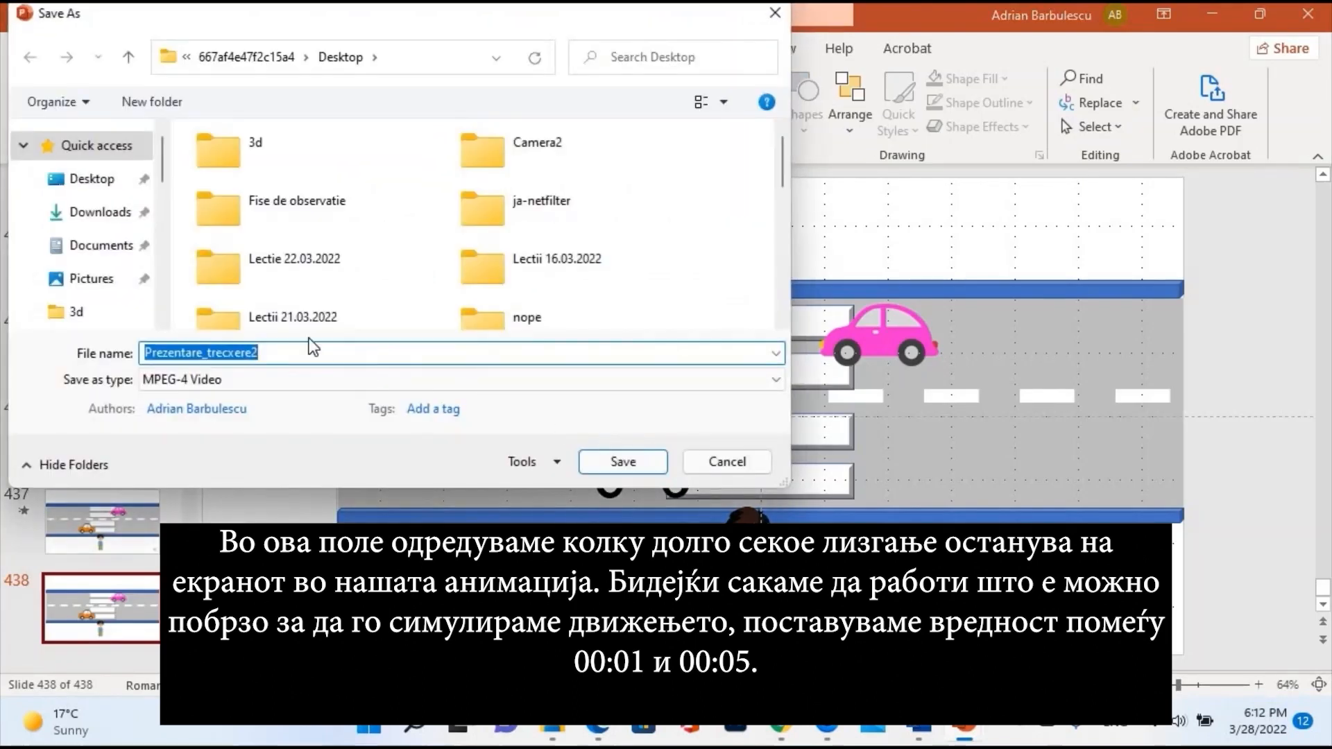
pyautogui.click(98, 211)
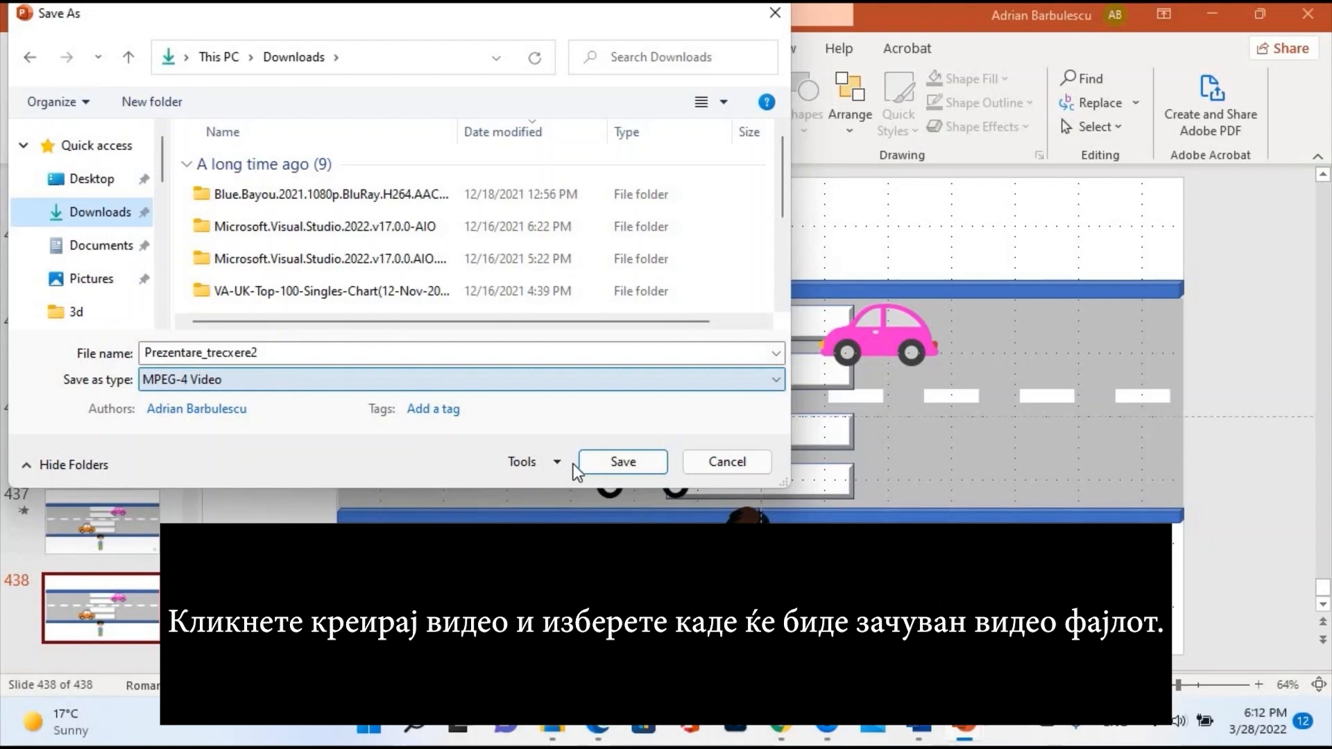
pyautogui.click(622, 461)
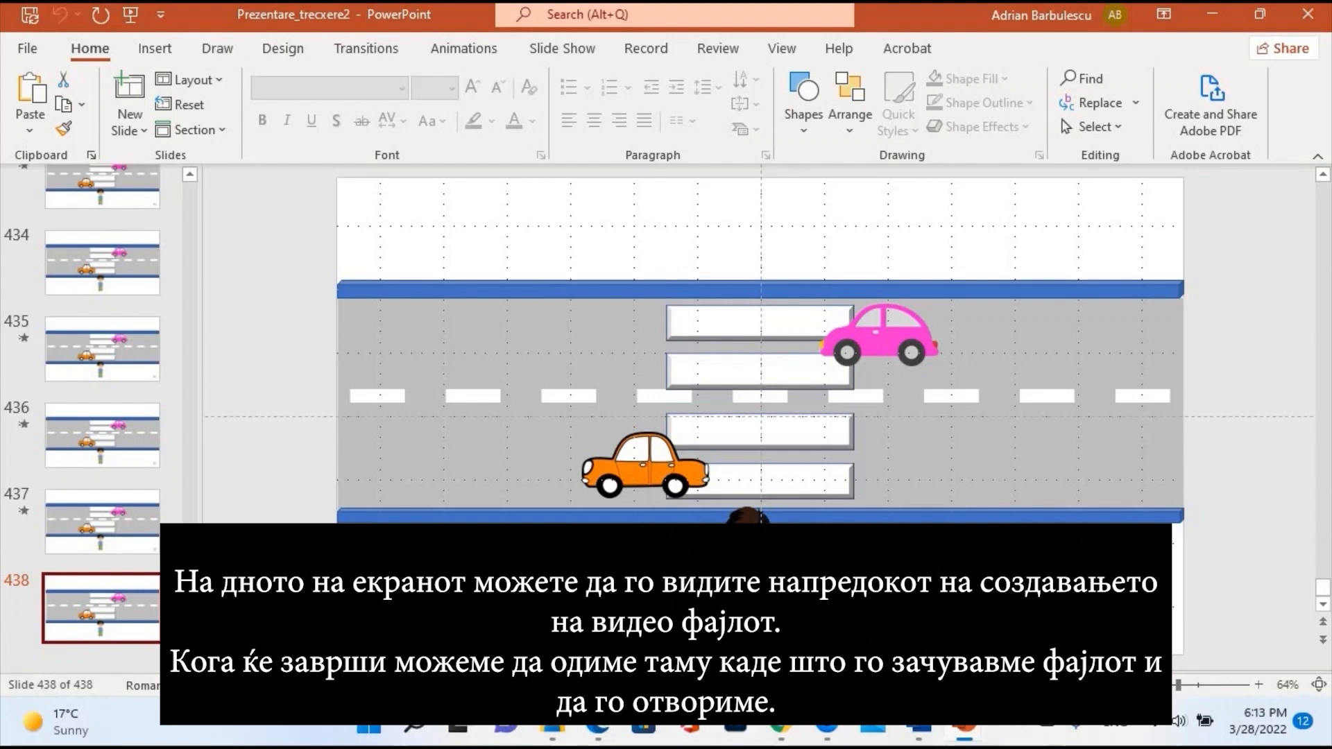
# Switch to File Explorer to locate the exported video file
pyautogui.click(552, 722)
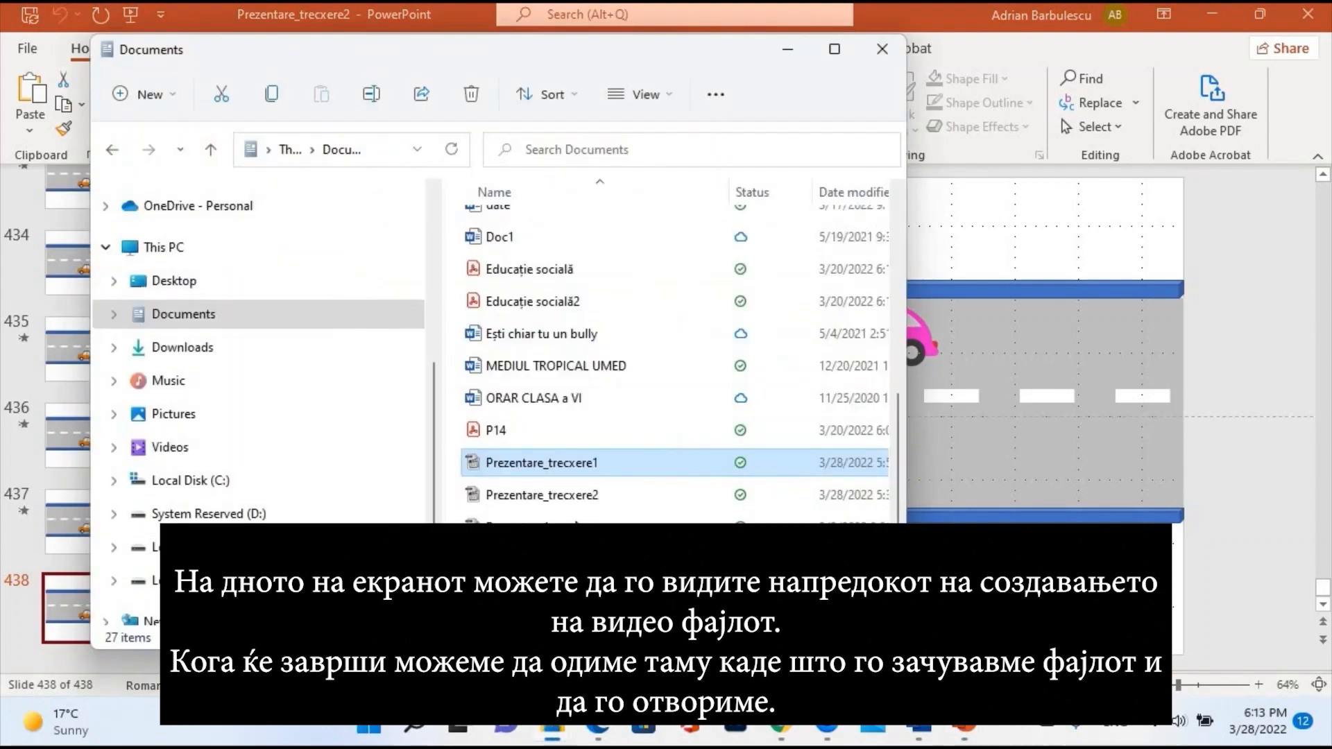